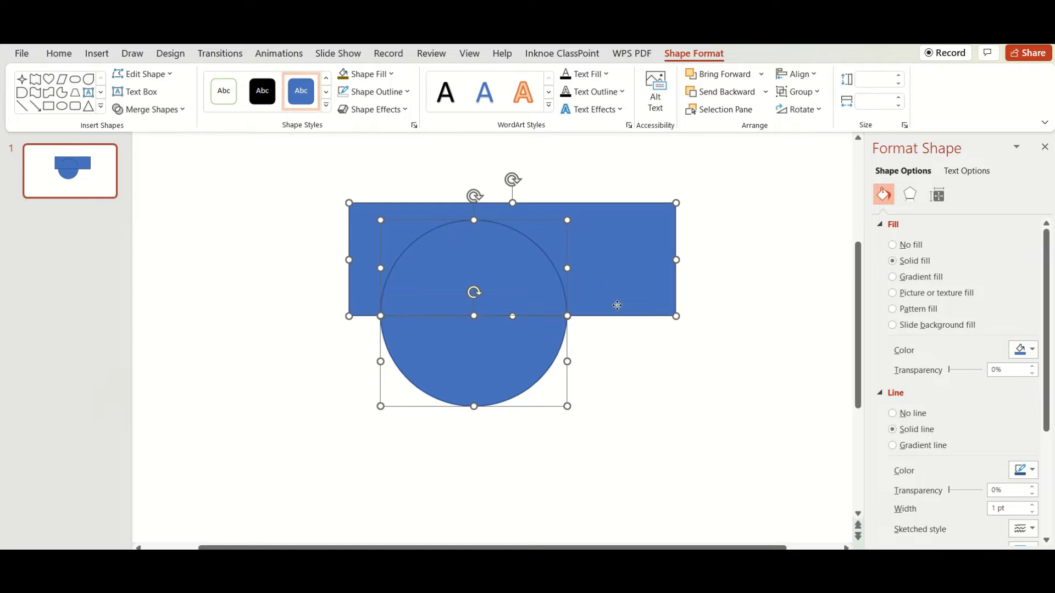
Split the overlapping rectangle and circle into pieces and move the lower half circle away to serve as the bowl
left_click_drag(610, 242, 434, 217)
left_click_drag(506, 351, 629, 293)
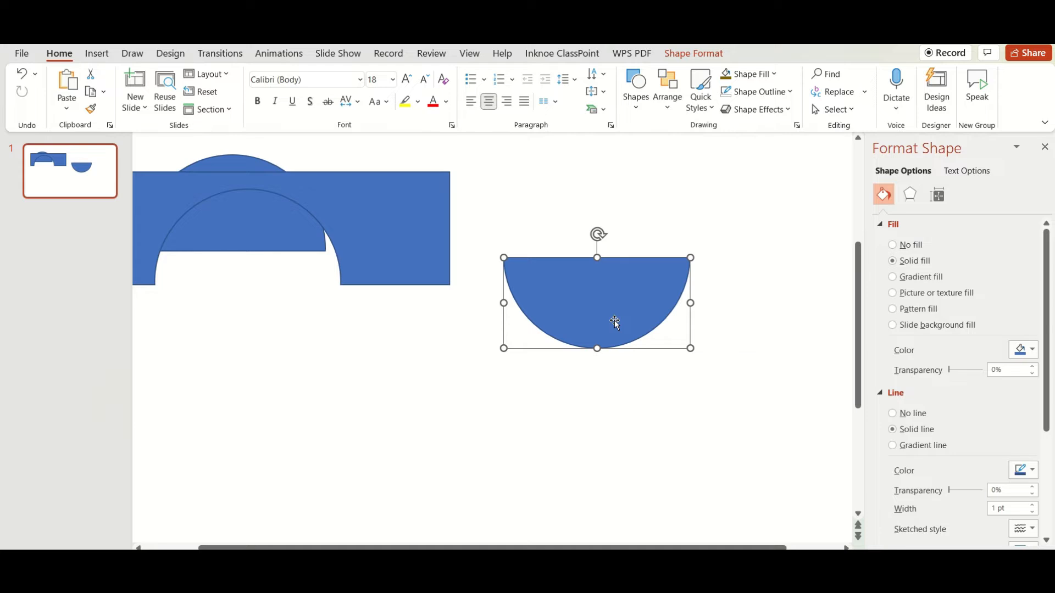
Insert a narrow vertical rectangle about 4.17 cm high and 0.98 cm wide under the half circle and send it behind the bowl
left_click(96, 53)
left_click(263, 91)
left_click(308, 160)
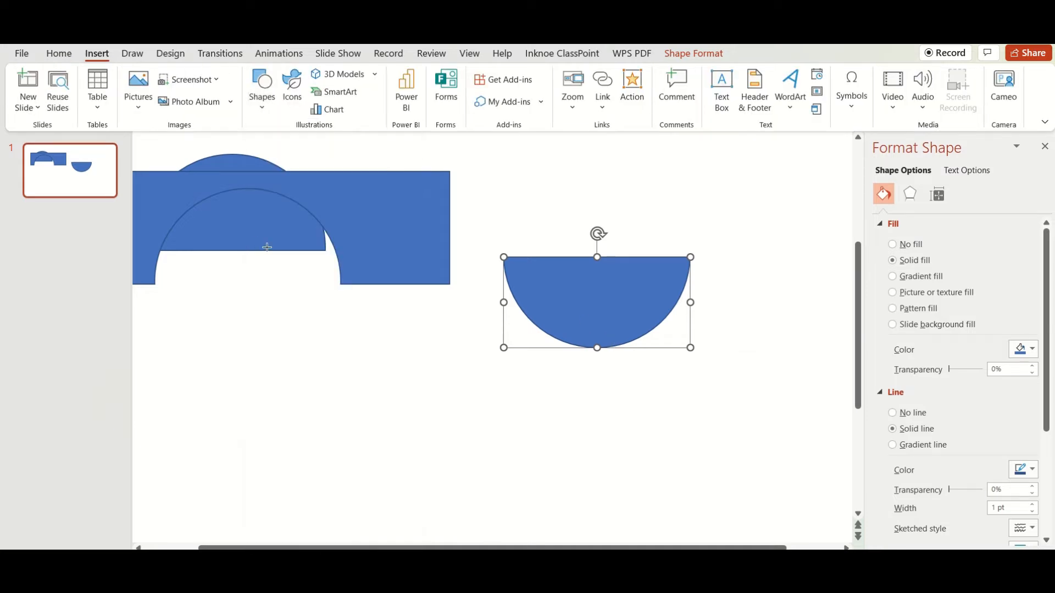
mouse_move(309, 353)
left_mouse_down()
mouse_move(334, 460)
mouse_move(603, 374)
left_mouse_up()
right_click(603, 374)
left_click(679, 393)
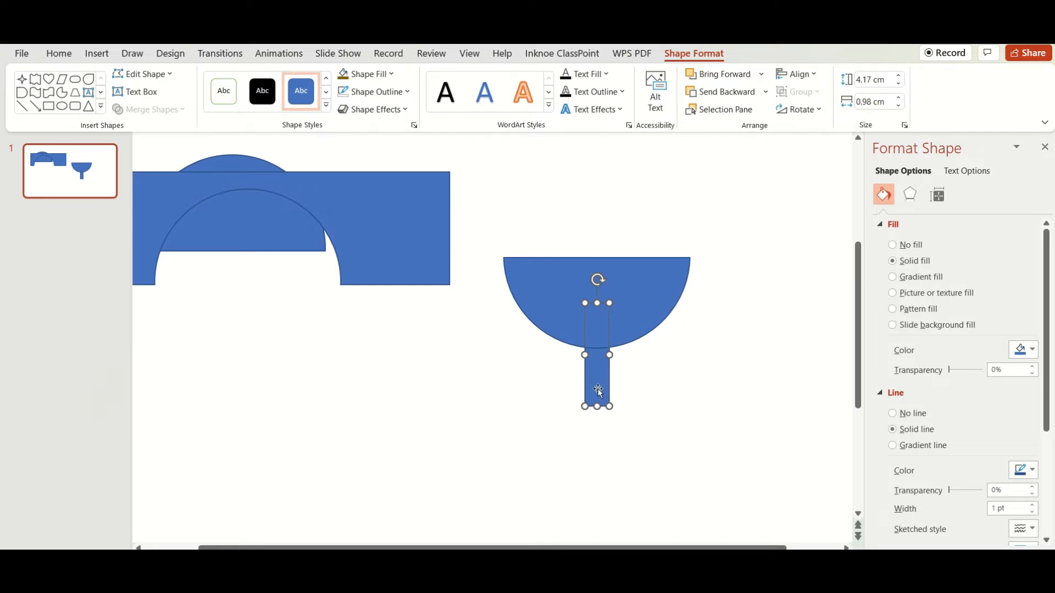
Add a thin horizontal rectangle centred under the stem as the base of the glass
left_click_drag(608, 377, 389, 395)
left_click_drag(389, 330, 470, 435)
left_click_drag(450, 430, 624, 412)
left_click(668, 406)
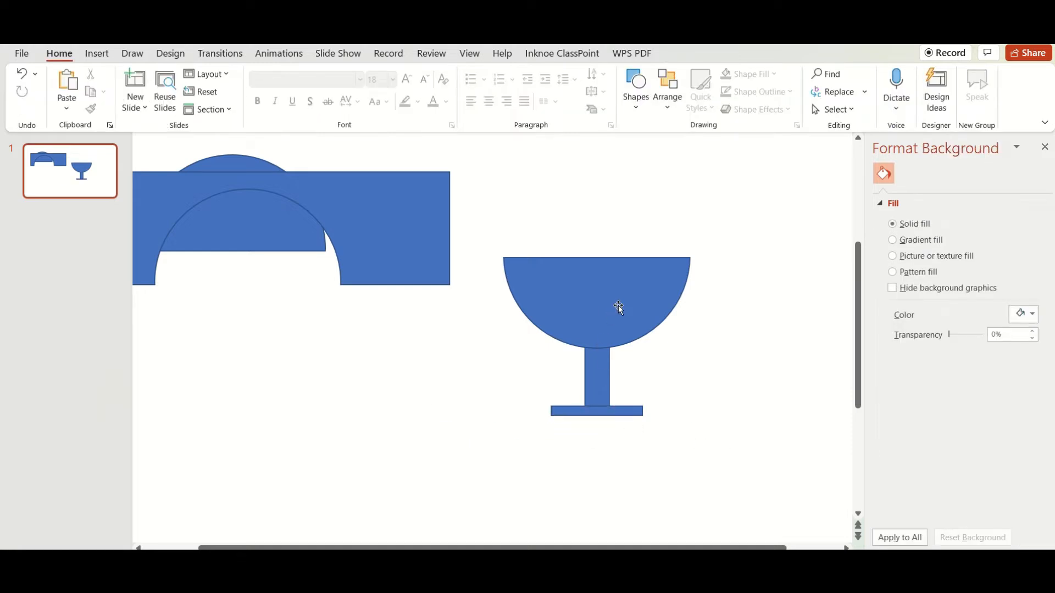
Insert a circle of about 4.17 cm and duplicate it twice to stack three overlapping scoops over the bowl
left_click(96, 53)
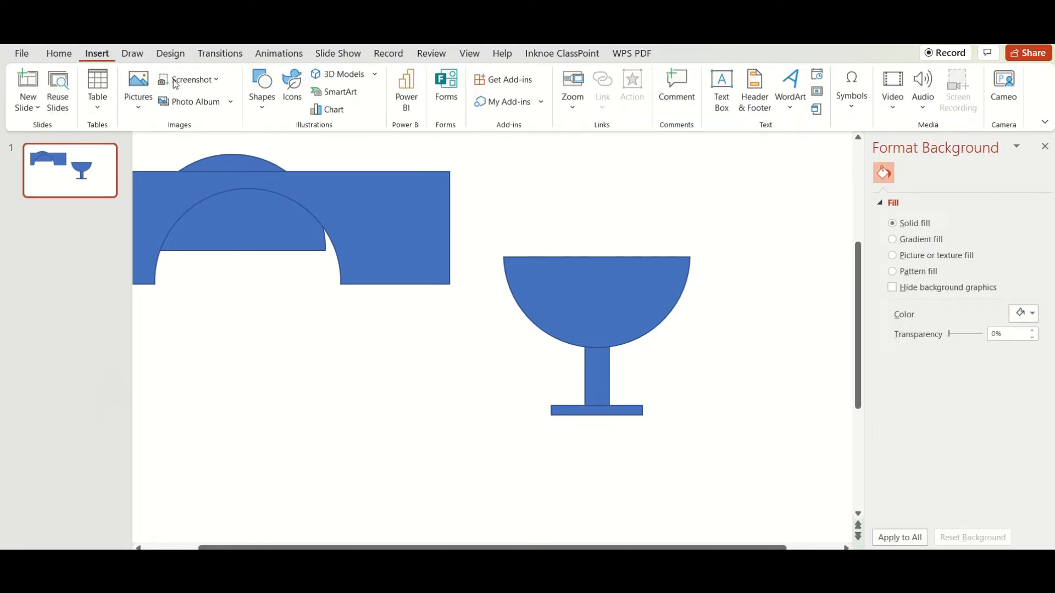
left_click(273, 105)
left_click(297, 164)
left_click_drag(278, 358, 384, 464)
mouse_move(315, 411)
left_mouse_down()
mouse_move(542, 255)
mouse_move(586, 202)
mouse_move(591, 224)
mouse_move(635, 236)
left_mouse_up()
key("ctrl+c")
key("ctrl+v")
key("ctrl+v")
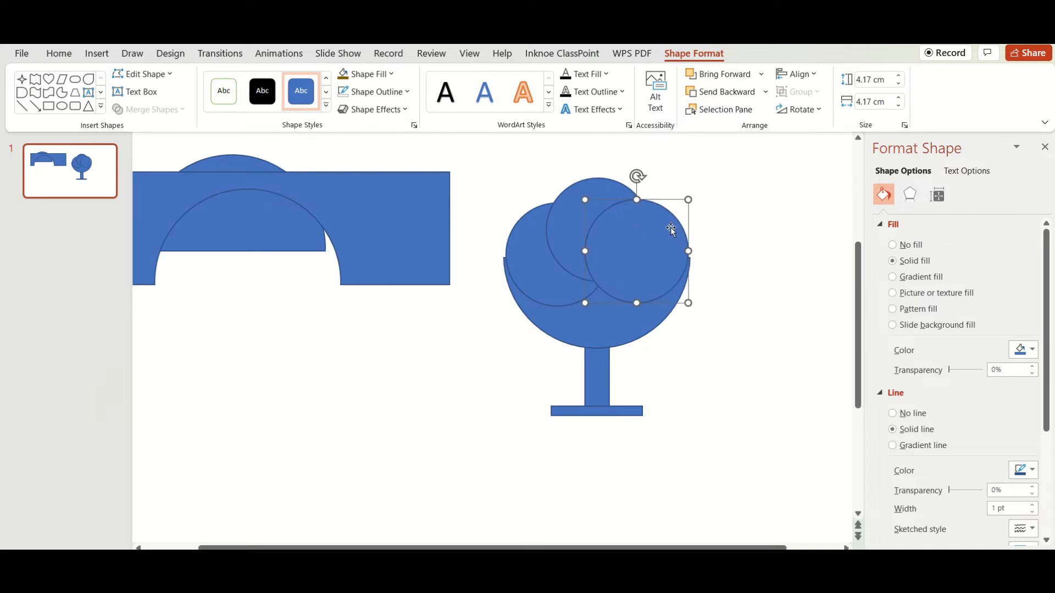
Paste another copy of the scoop circle and place it in the empty space beside the bowl
scroll(852, 390, "up", 5)
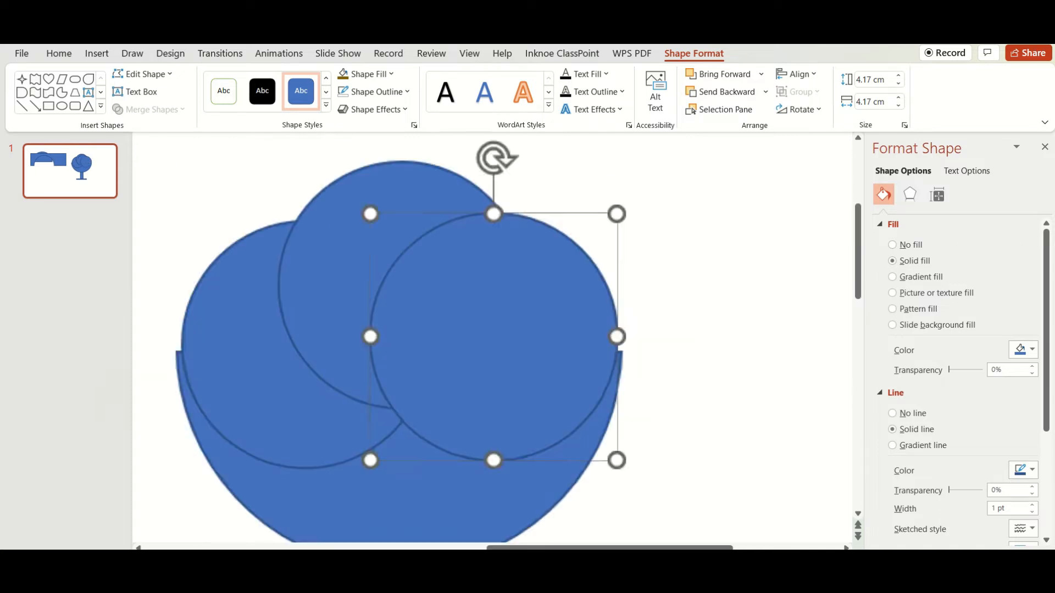
key("ctrl+v")
left_click_drag(606, 384, 796, 374)
scroll(796, 375, "down", 5)
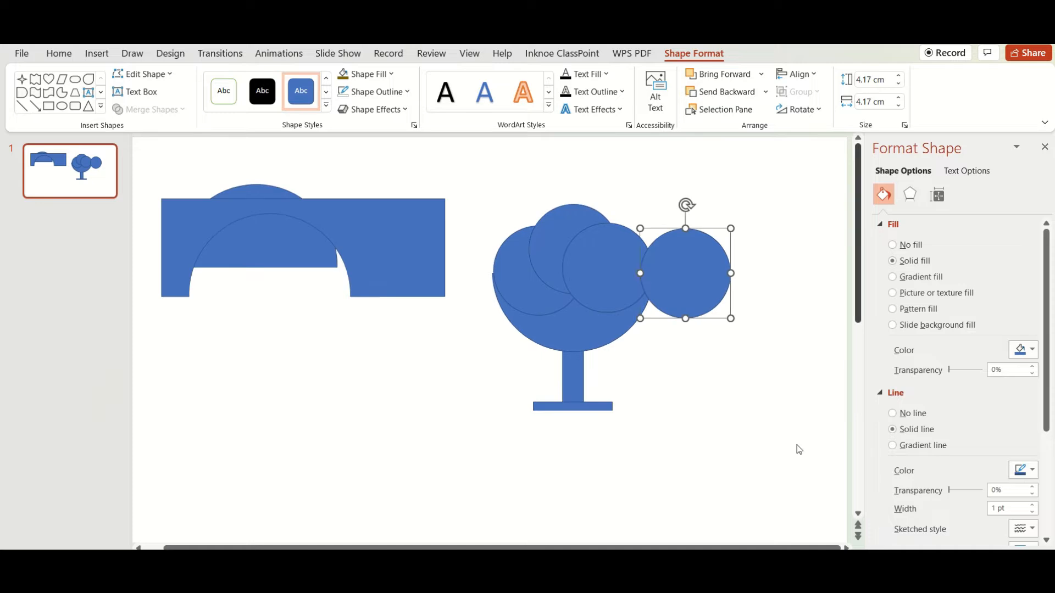
left_click_drag(682, 286, 708, 294)
scroll(708, 294, "up", 5)
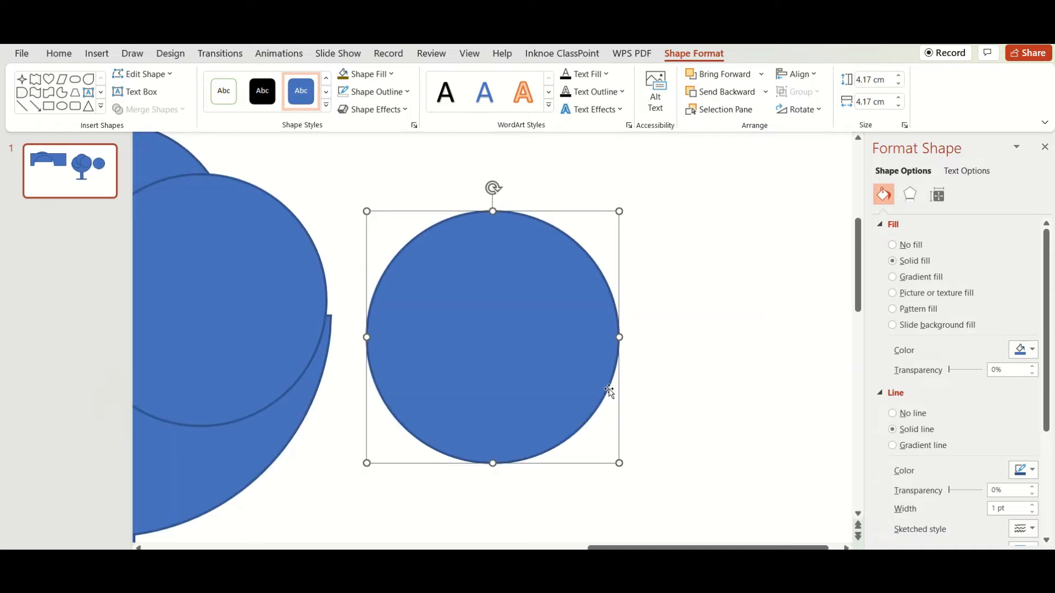
Draw a closed freehand dripping-sauce outline about 1.86 cm by 3.79 cm across the upper part of the separate circle
left_click(97, 53)
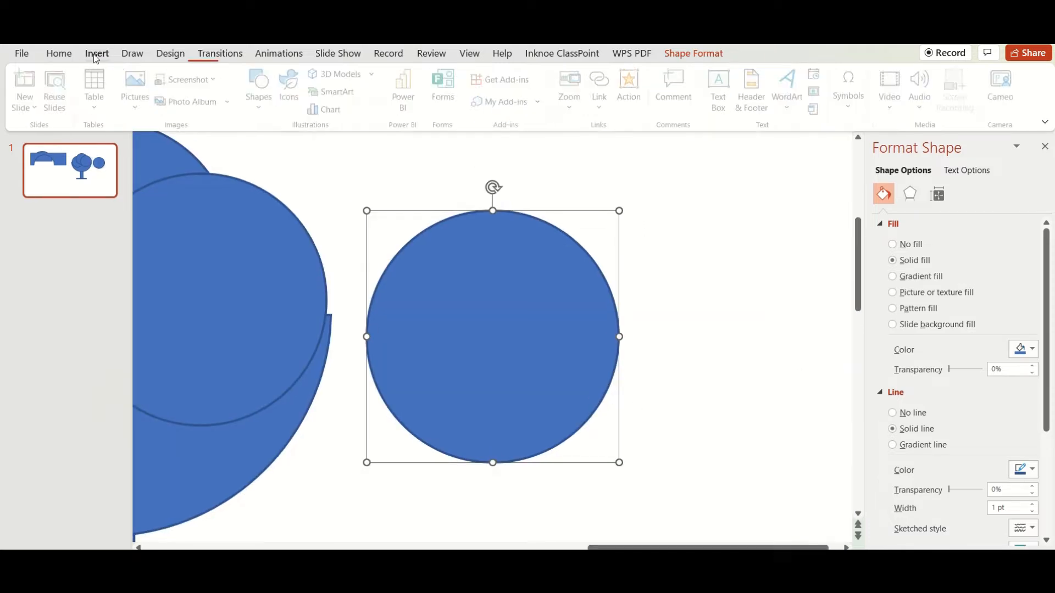
left_click(262, 91)
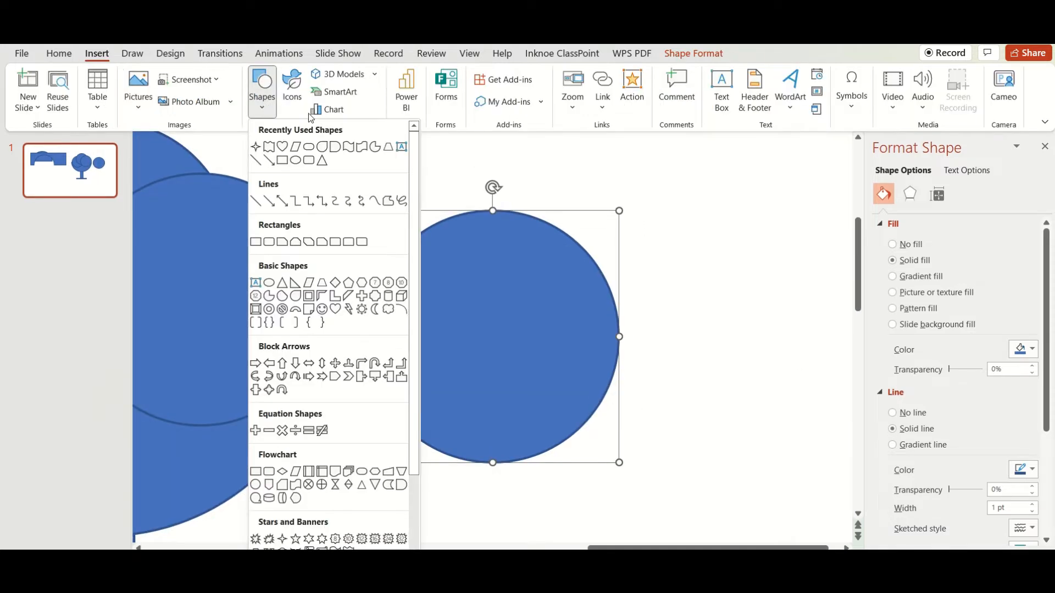
left_click(403, 201)
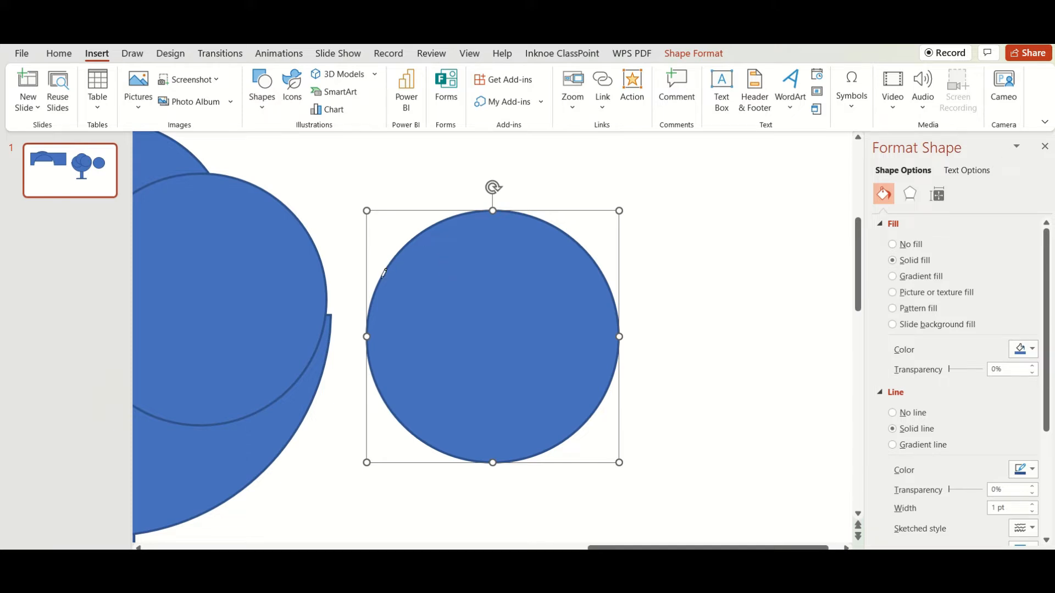
left_click_drag(384, 272, 394, 284)
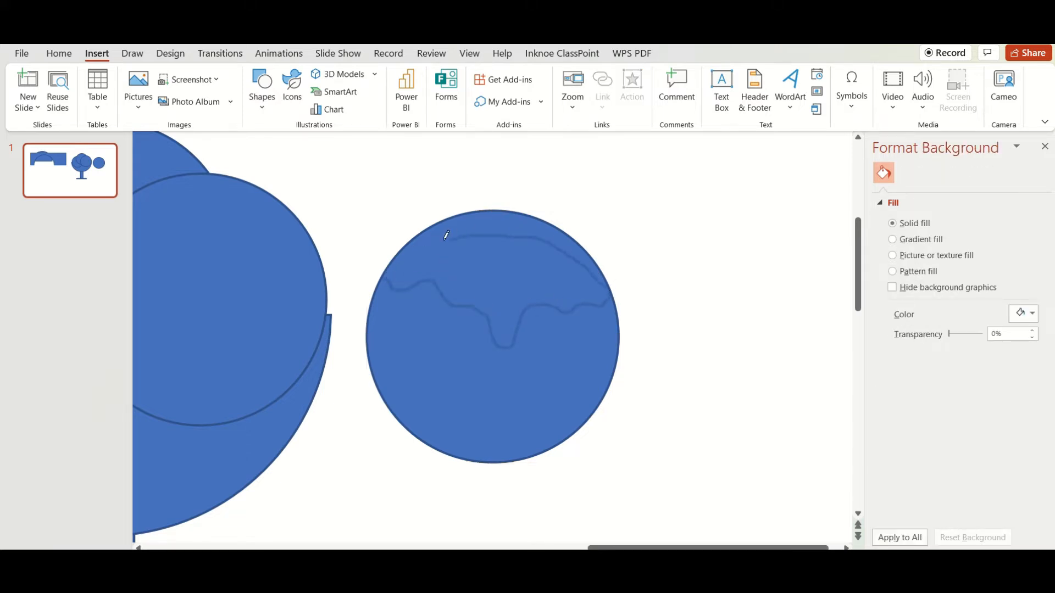
left_click_drag(383, 272, 383, 273)
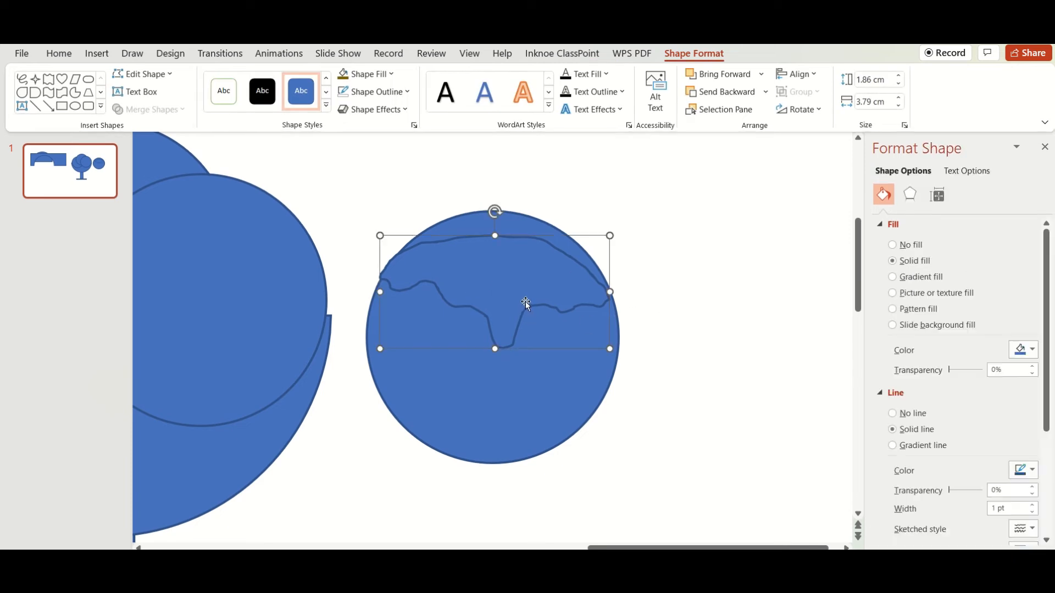
Widen the dripping outline to the circle's edges and fragment it together with the circle
left_click_drag(611, 291, 620, 292)
left_click_drag(381, 292, 371, 292)
left_click(558, 318)
left_click(494, 302, "shift")
left_click(156, 112)
left_click(150, 169)
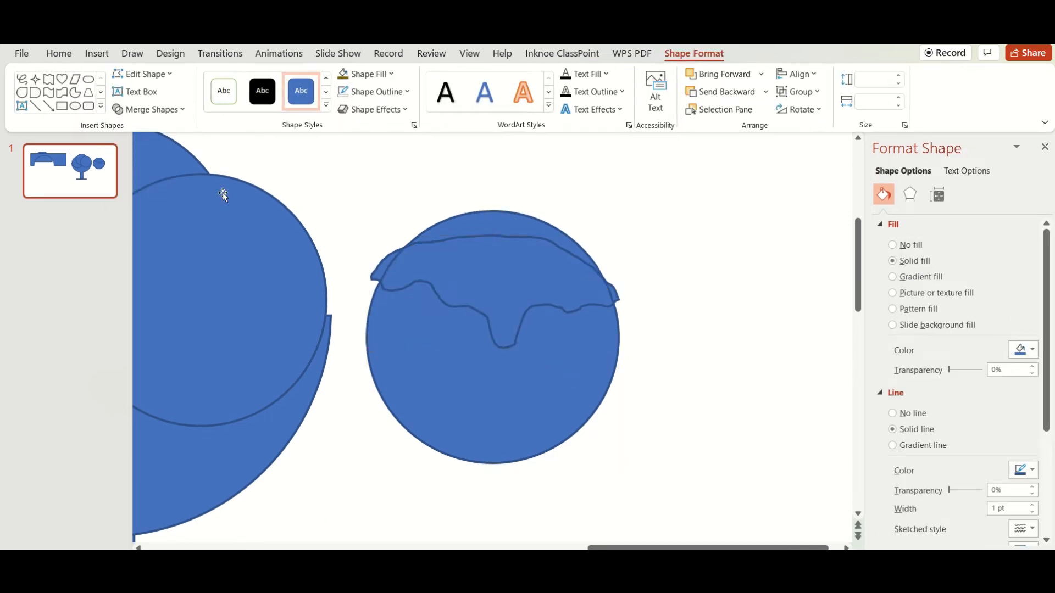
Pull the leftover slivers and the lower circle piece away from the sauce topping, deleting unneeded fragments
left_click(347, 236)
left_click_drag(384, 270, 639, 233)
left_click_drag(613, 290, 690, 258)
left_click_drag(512, 199, 513, 198)
key("Delete")
left_click(372, 280)
key("Delete")
mouse_move(439, 349)
left_mouse_down()
mouse_move(669, 367)
mouse_move(686, 360)
left_mouse_up()
left_click_drag(377, 169, 582, 340)
left_click(694, 54)
left_click(150, 109)
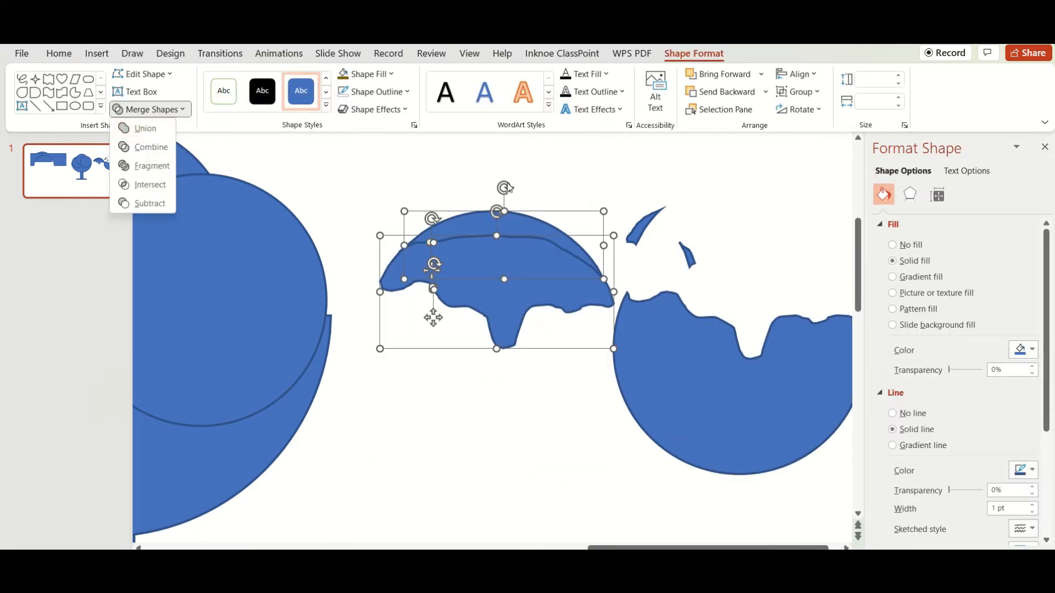
left_click(509, 188)
Move the lower circle piece farther away from the topping pieces
left_click_drag(364, 160, 612, 340)
left_click(392, 284, "ctrl")
left_click_drag(734, 392, 793, 408)
Remove the outline from all of the sauce topping pieces
left_click_drag(346, 154, 621, 385)
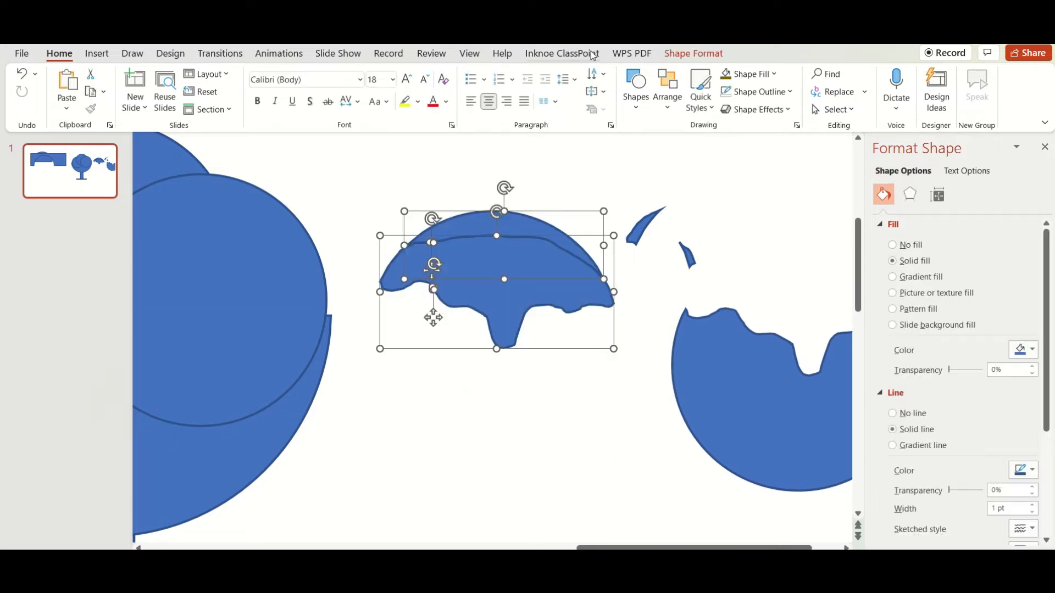
left_click(694, 53)
left_click(374, 92)
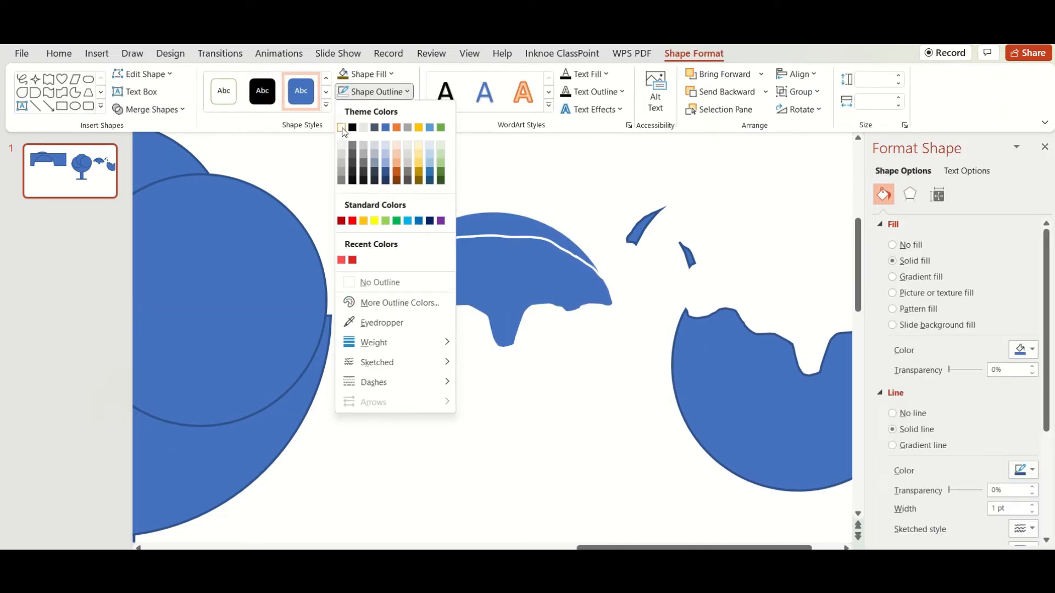
left_click(380, 282)
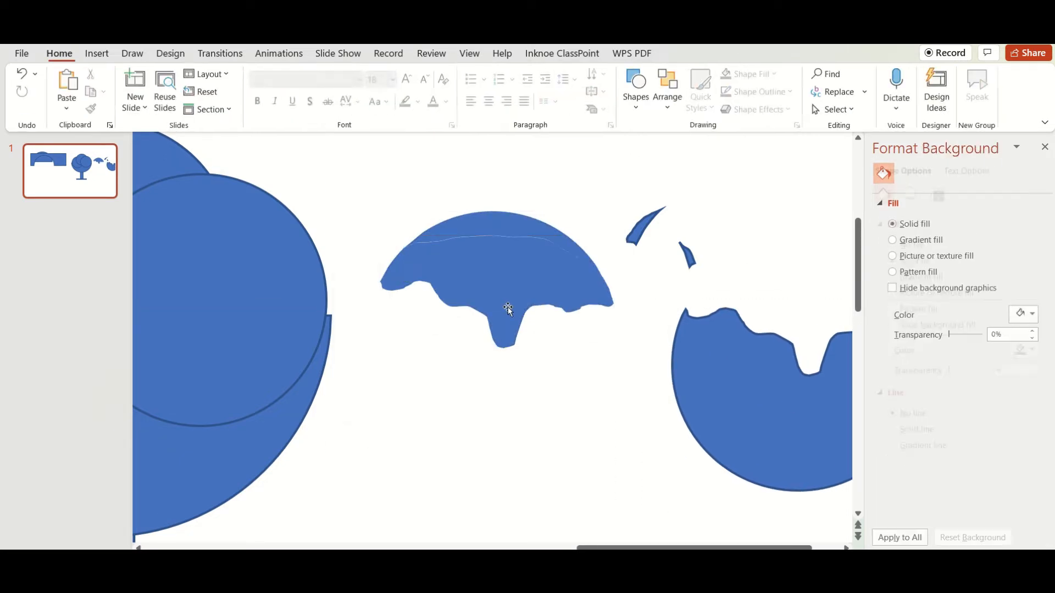
Merge the sauce topping pieces into one shape with Union
left_click(503, 302)
left_click(372, 238)
left_click(456, 273)
left_click(374, 165)
left_click_drag(356, 174, 625, 380)
left_click(694, 54)
left_click(150, 110)
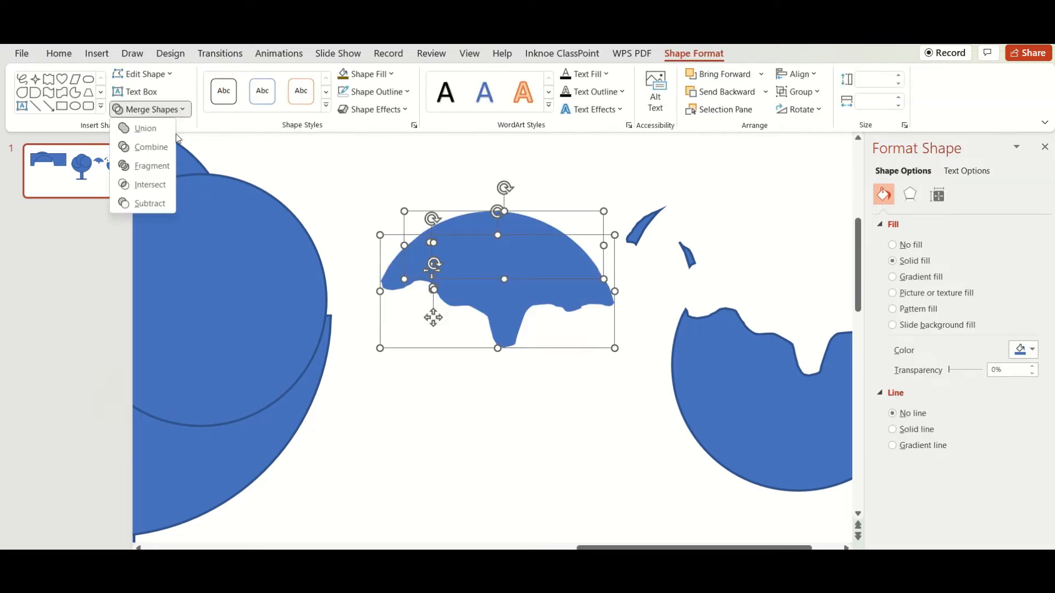
left_click(144, 128)
Move the merged topping closer to the scoops and bring the bowl and the topping to the front
scroll(694, 376, "down", 5)
left_click_drag(690, 259, 668, 237)
left_click(558, 349)
right_click(567, 330)
left_click(660, 374)
right_click(671, 239)
left_click(730, 375)
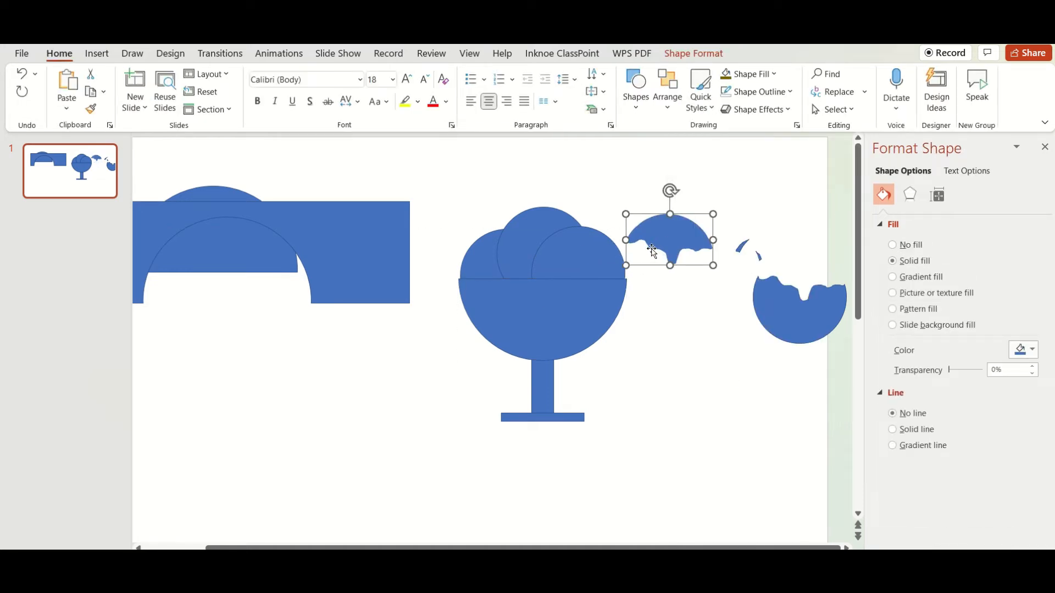
Layer the left scoop in front of the top scoop and shift the top scoop slightly up and to the left
left_click(483, 254)
right_click(483, 259)
left_click(718, 158)
left_click_drag(474, 272, 477, 272)
key("ctrl+z")
left_click(693, 54)
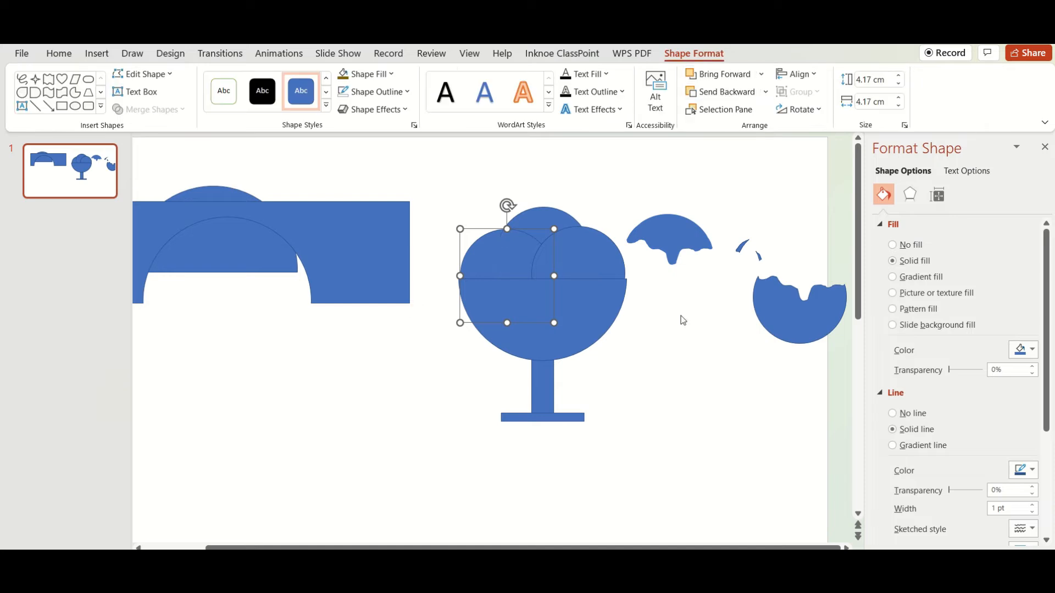
left_click(583, 253)
mouse_move(534, 220)
left_mouse_down()
mouse_move(535, 198)
mouse_move(522, 207)
left_mouse_up()
left_click(671, 245)
Give the whole glass and its scoops a white fill and a black 6 pt outline
left_click_drag(455, 179, 634, 462)
left_click(694, 53)
left_click(365, 74)
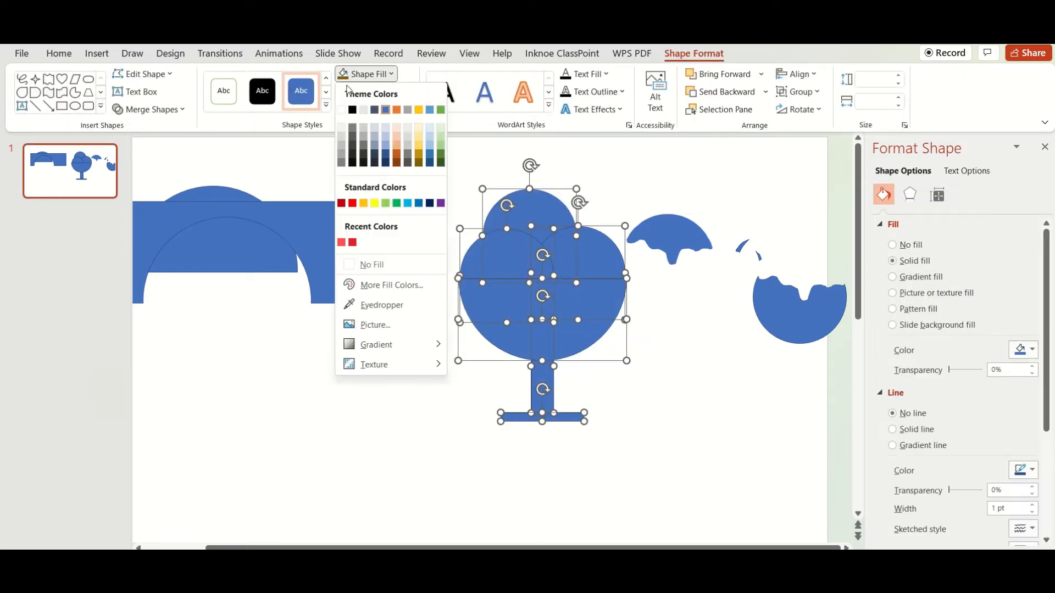
left_click(341, 109)
left_click(374, 91)
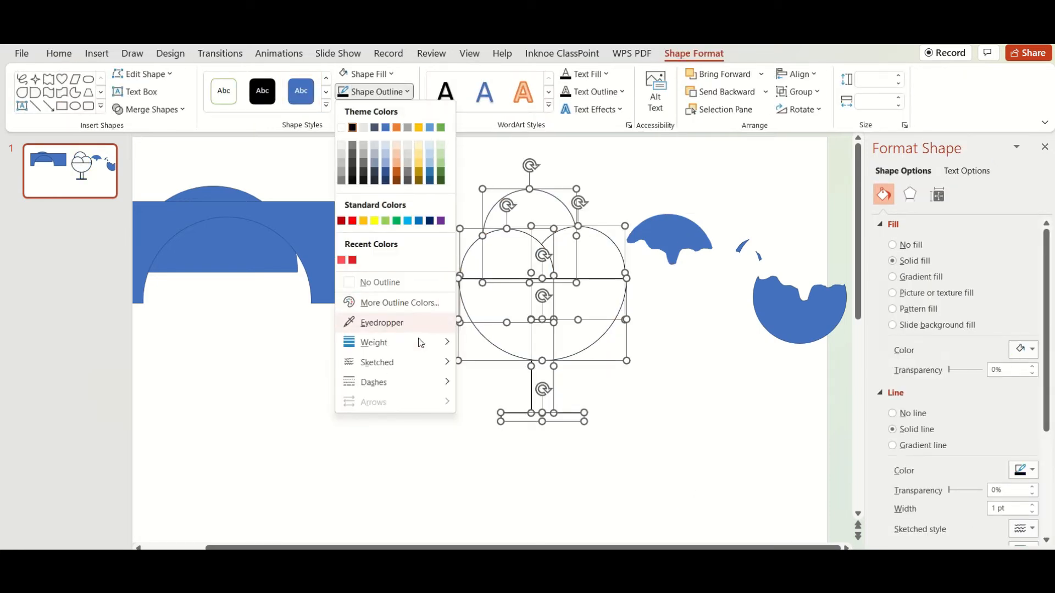
left_click(494, 481)
left_click(675, 278)
Fill the sauce topping with light red, place it on the right scoop and rotate it slightly to fit
left_click(670, 245)
left_click(694, 53)
left_click(365, 74)
left_click(346, 241)
left_click_drag(656, 230, 569, 240)
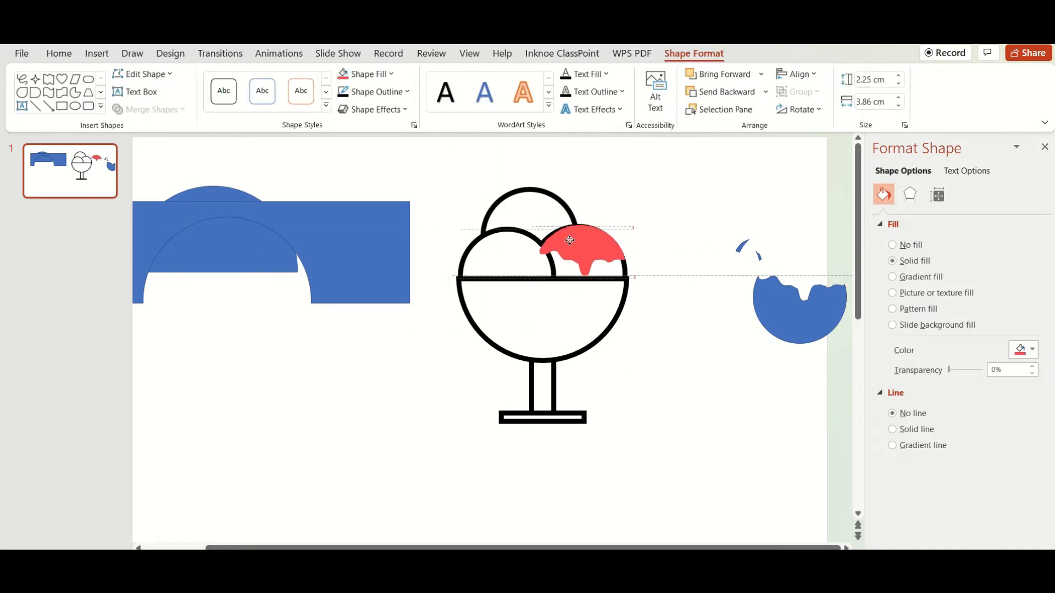
left_click_drag(580, 202, 585, 201)
left_click_drag(586, 255, 588, 255)
Give the red topping a black 6 pt outline and send it backward
left_click(374, 91)
left_click(352, 127)
left_click(374, 91)
mouse_move(384, 343)
left_click(536, 485)
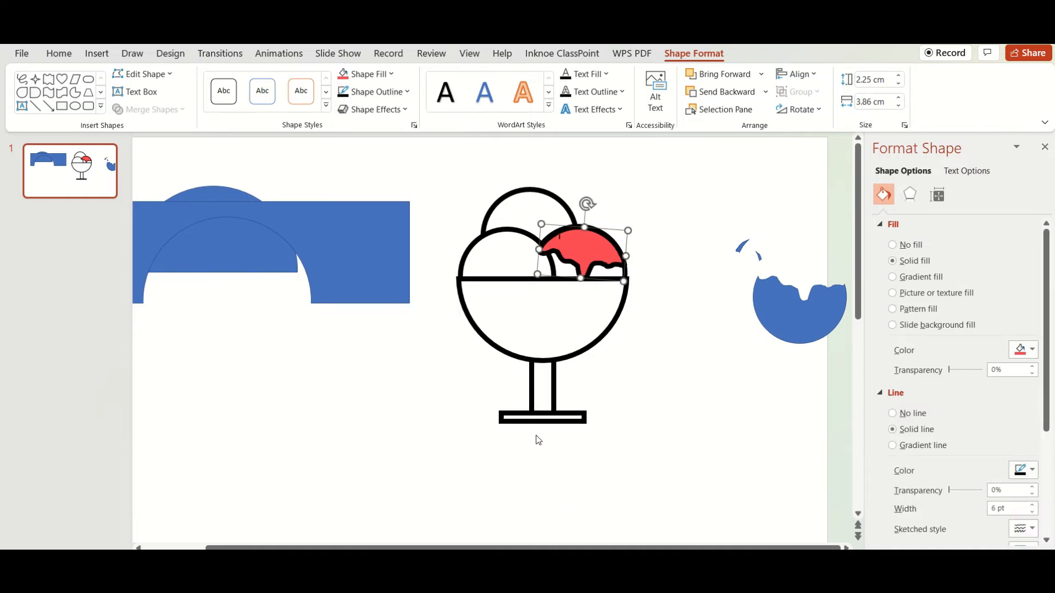
left_click(725, 92)
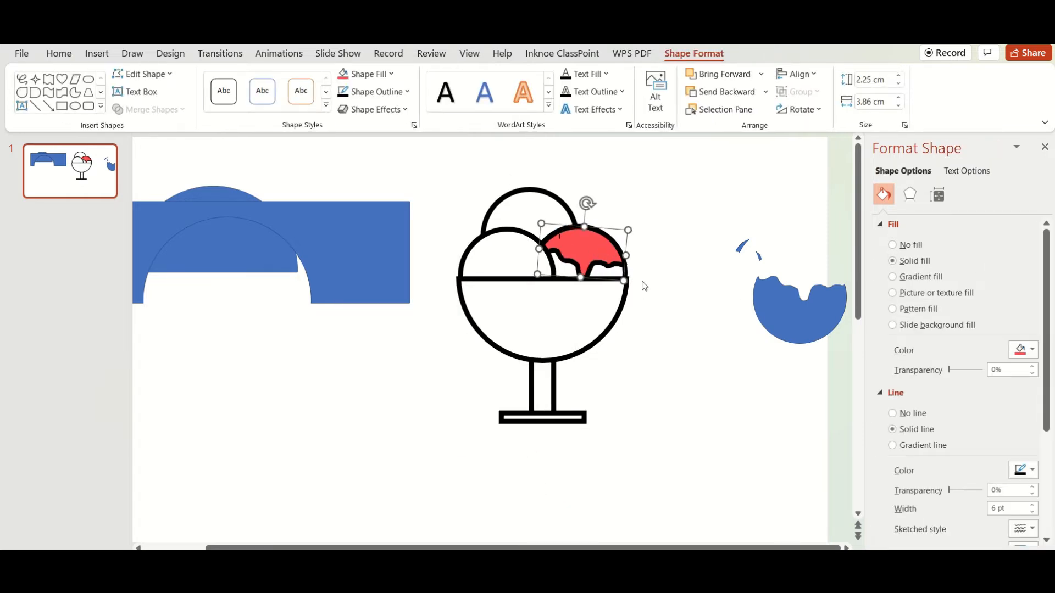
Duplicate the red topping and place the copy on the top scoop, tilted to fit its curve
left_click_drag(593, 250, 698, 240)
key("ctrl+z")
key("ctrl+c")
key("ctrl+v")
left_click_drag(585, 245, 529, 214)
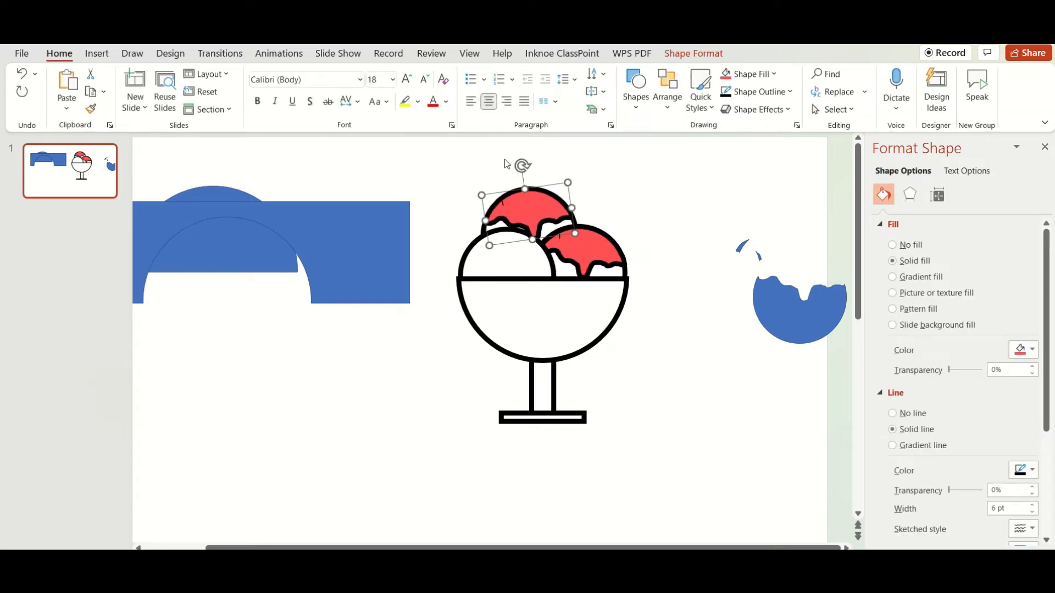
Change the top scoop's topping to a light orange fill and adjust its fit
left_click(668, 53)
left_click(365, 73)
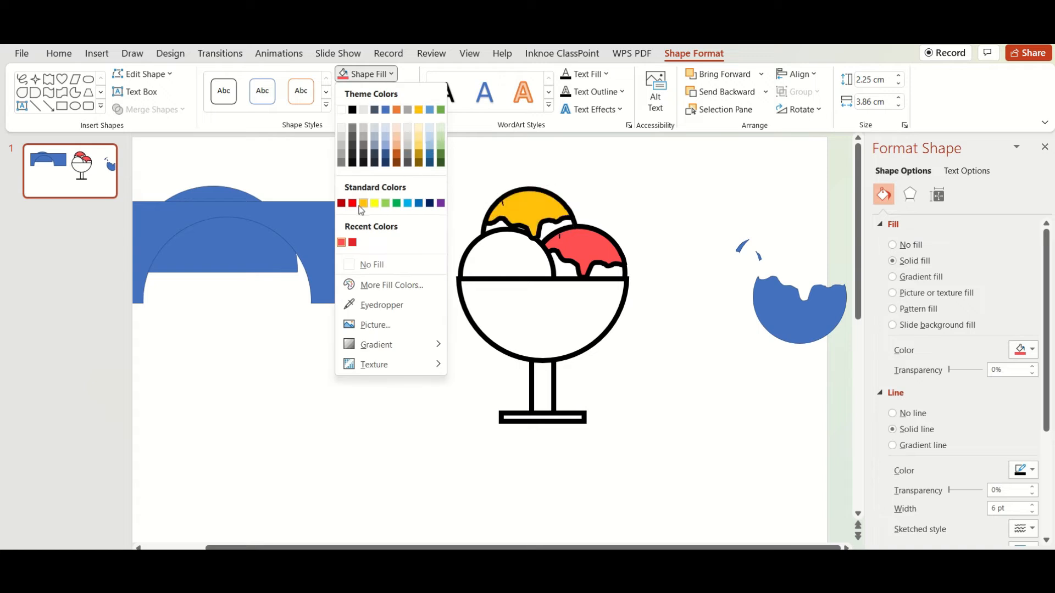
left_click(399, 146)
left_click_drag(532, 240, 566, 204)
Copy the light orange topping onto the left scoop and flip it to fit the curve
left_click_drag(523, 202, 498, 253)
key("ctrl+c")
key("Escape")
key("ctrl+v")
left_click(708, 54)
left_click(798, 111)
left_click(827, 184)
left_click(659, 211)
Fill the three scoop circles with a pale orange tint
left_click(555, 269)
left_click(556, 268, "shift")
left_click(692, 54)
left_click(366, 73)
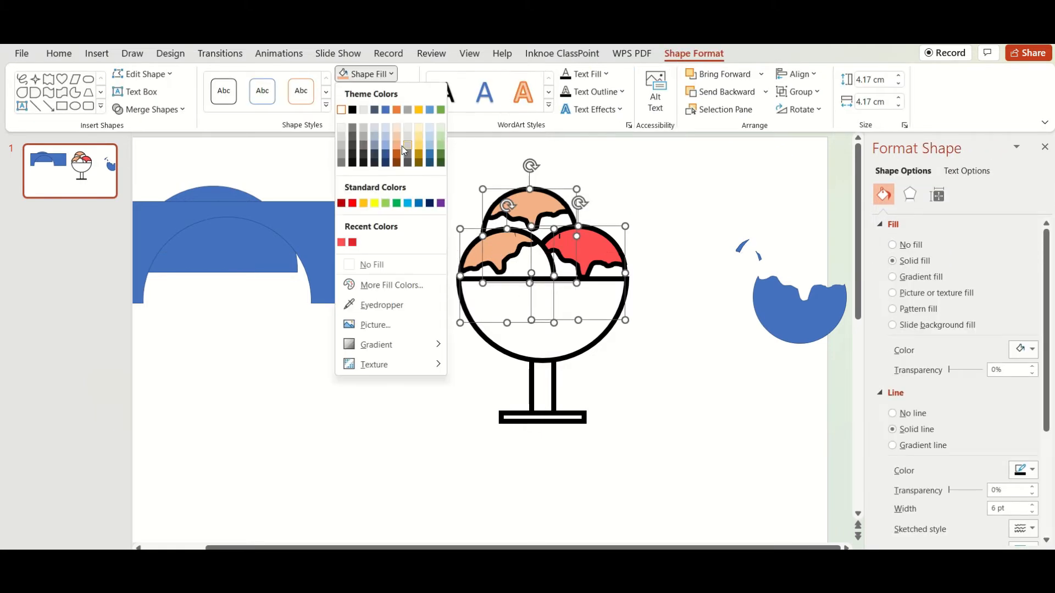
left_click(398, 127)
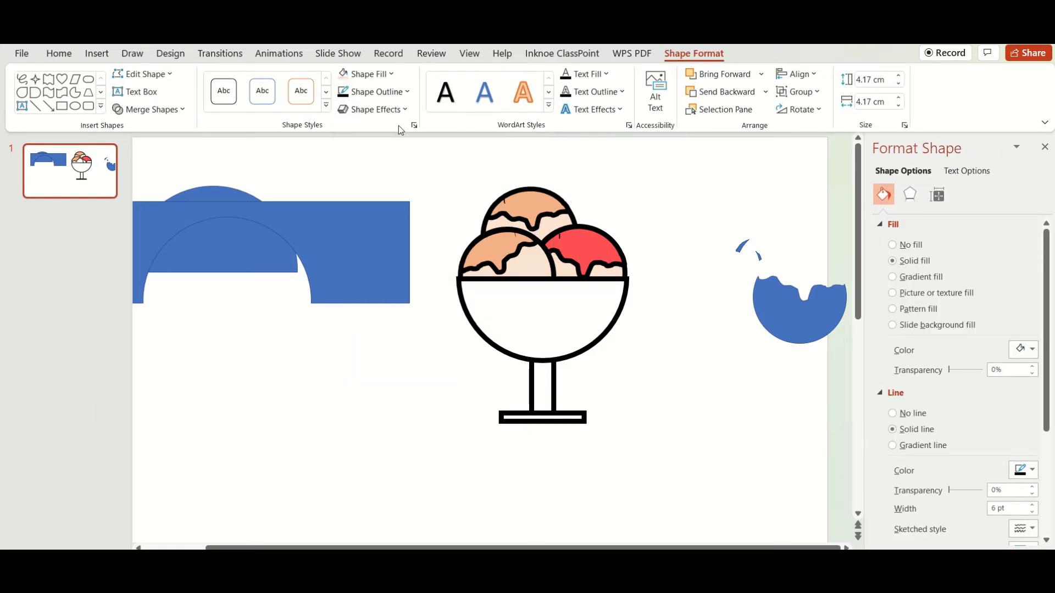
left_click(641, 369)
Insert a vertical rounded rectangle about 5.84 cm high and 2.22 cm wide beside the glass
left_click(97, 53)
left_click(262, 88)
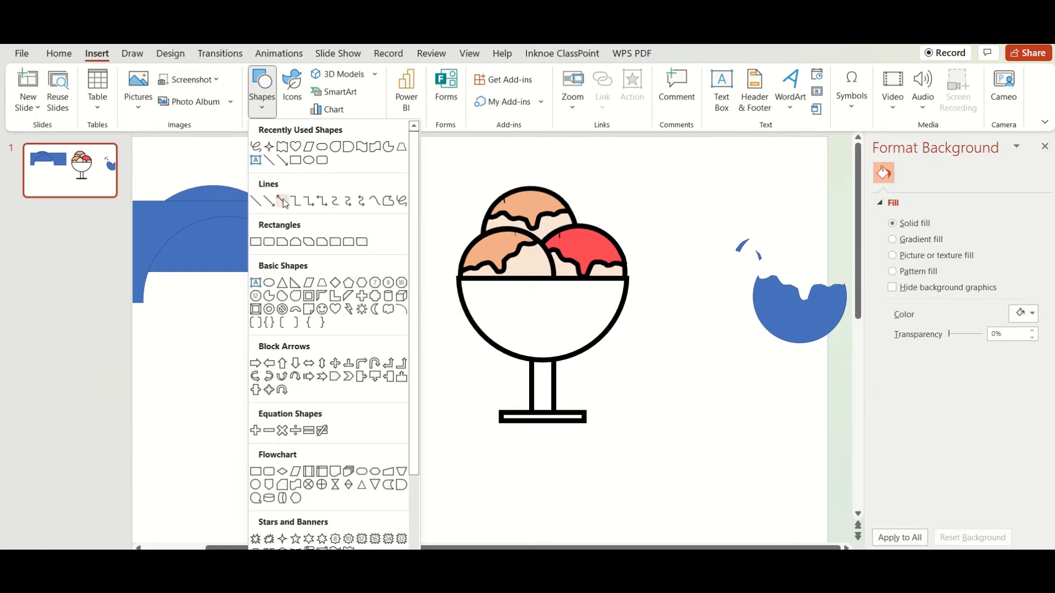
left_click(296, 242)
left_click_drag(669, 365, 721, 502)
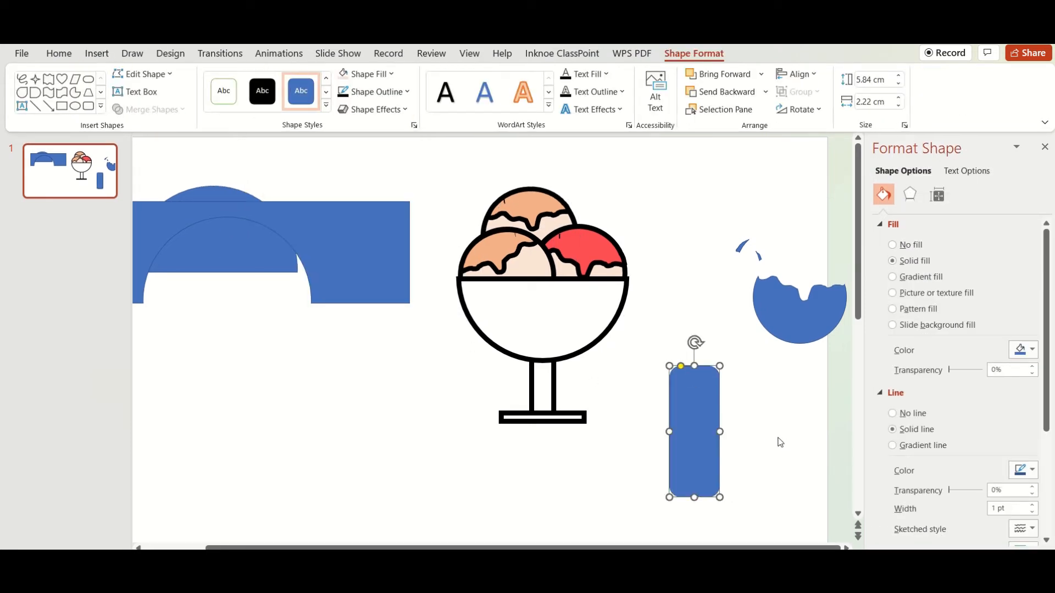
Narrow the rounded rectangle and move it up next to the bowl
left_click(749, 435)
left_click(695, 431)
left_click_drag(695, 432, 666, 327)
Apply a pattern fill of wide downward diagonal stripes to the rounded rectangle
right_click(666, 328)
key("Escape")
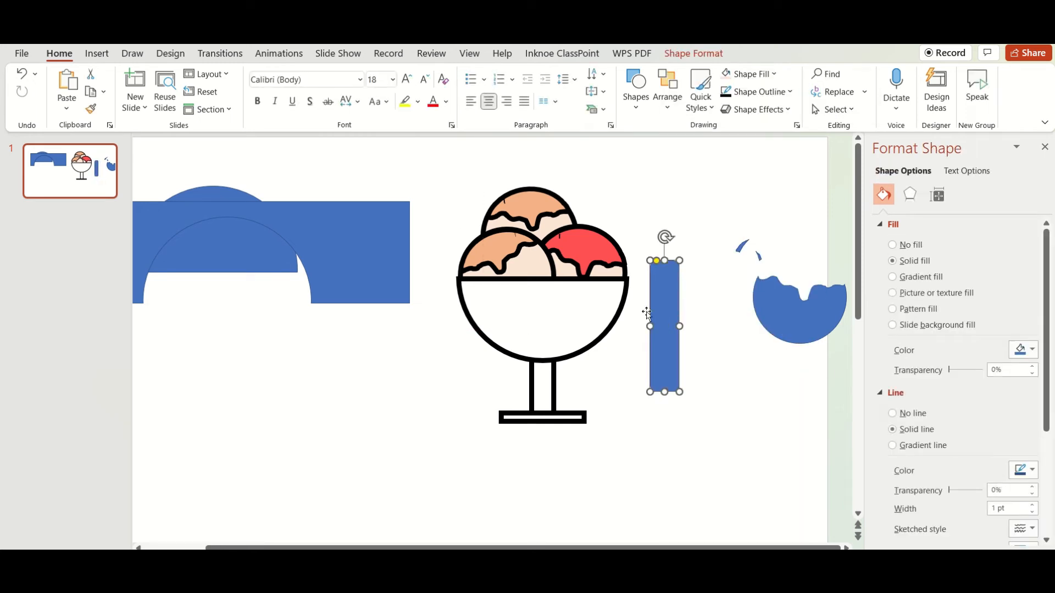
left_click(927, 317)
left_click(998, 408)
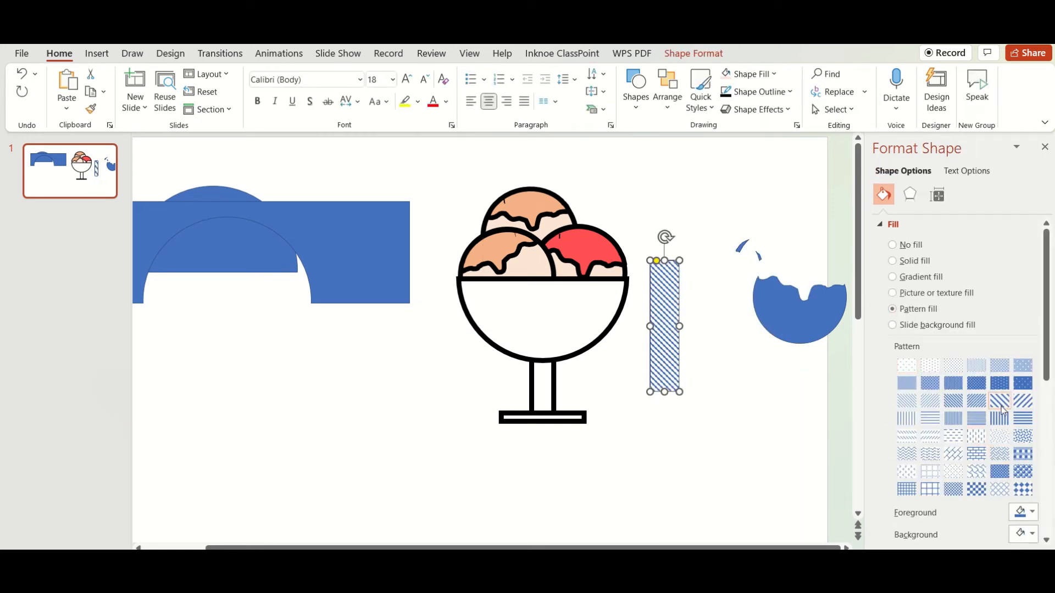
Set the striped rectangle's pattern foreground to black and its outline weight to 6 pt
scroll(1022, 483, "down", 1)
left_click(1032, 478)
left_click(964, 297)
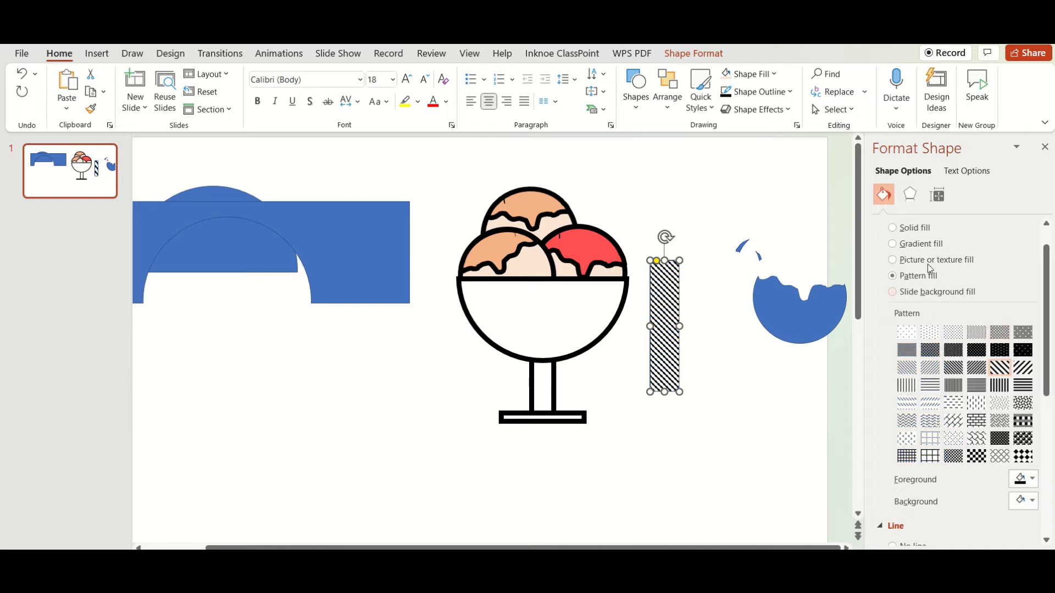
left_click(693, 53)
left_click(375, 92)
mouse_move(403, 352)
left_click(526, 485)
Narrow the striped stick, tilt it to the left, and place it behind the upper-left side of the scoops
left_click_drag(680, 327, 674, 326)
left_click_drag(663, 327, 500, 213)
left_click_drag(499, 133, 443, 135)
left_click(721, 91)
left_click(721, 91)
left_click(721, 91)
left_click(721, 91)
left_click(649, 170)
Fill the sauce on the lower-left scoop with light green
double_click(515, 254)
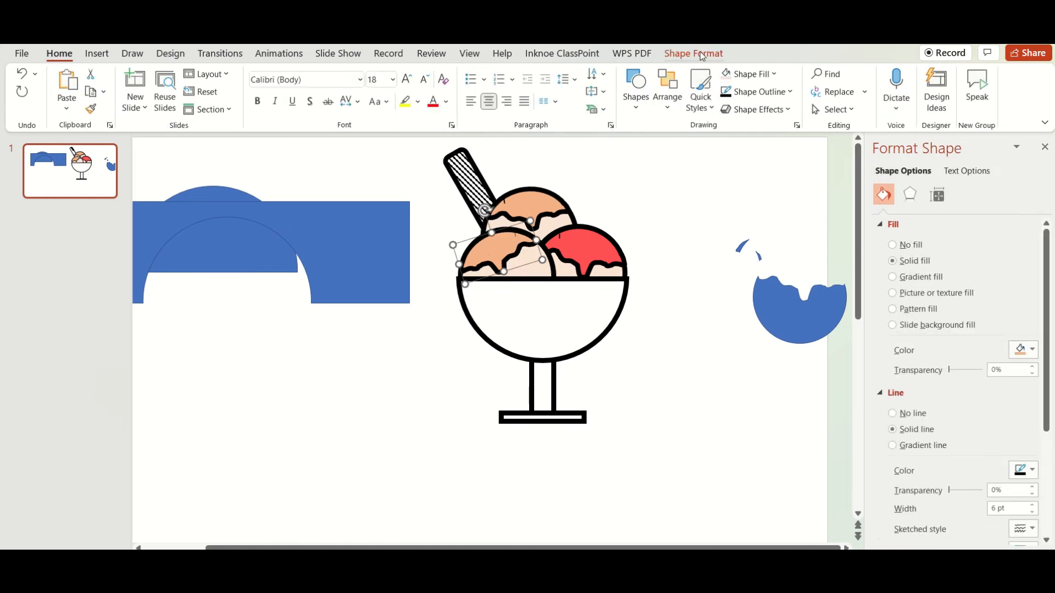
left_click(366, 74)
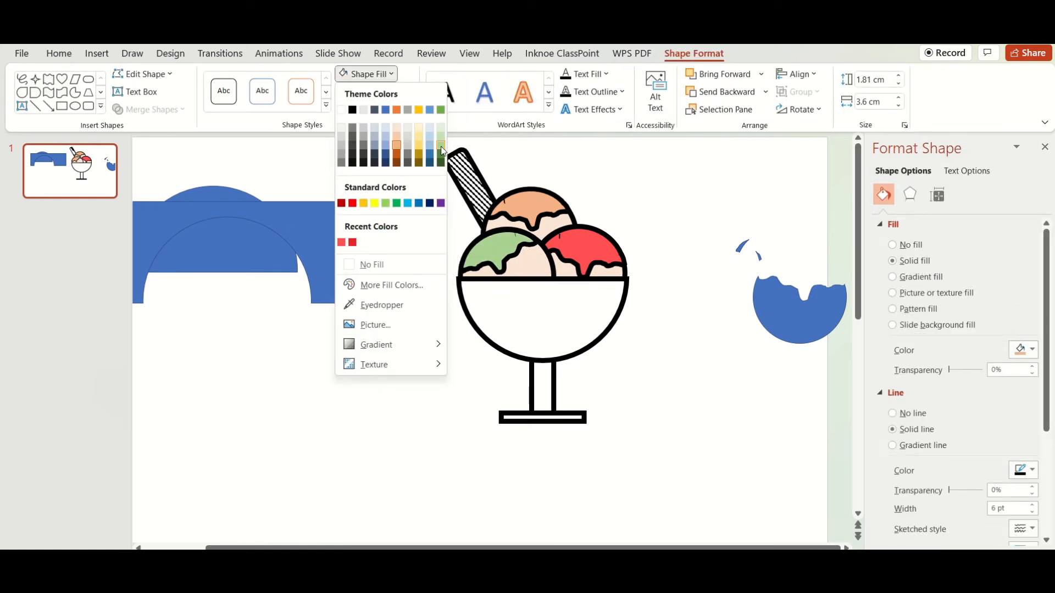
left_click(352, 242)
left_click(628, 367)
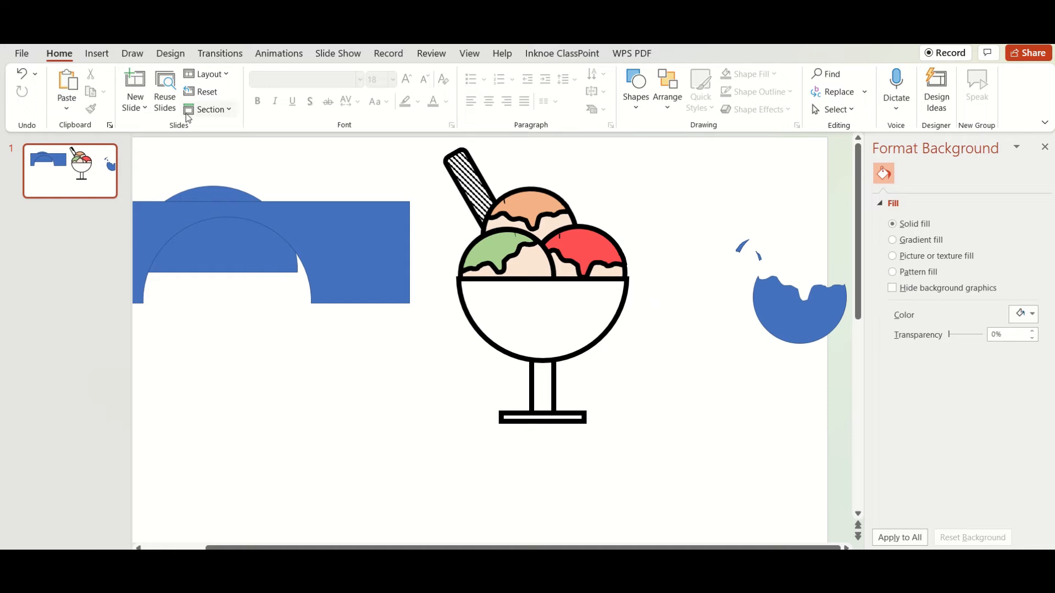
Insert a trapezoid in the empty area to the lower right of the glass and adjust its slant
left_click(96, 53)
left_click(262, 88)
left_click(317, 278)
mouse_move(656, 372)
left_mouse_down()
mouse_move(770, 491)
mouse_move(682, 373)
left_mouse_up()
Delete the leftover blue construction shapes on both sides of the sundae, keeping the trapezoid
left_click_drag(343, 229, 343, 287)
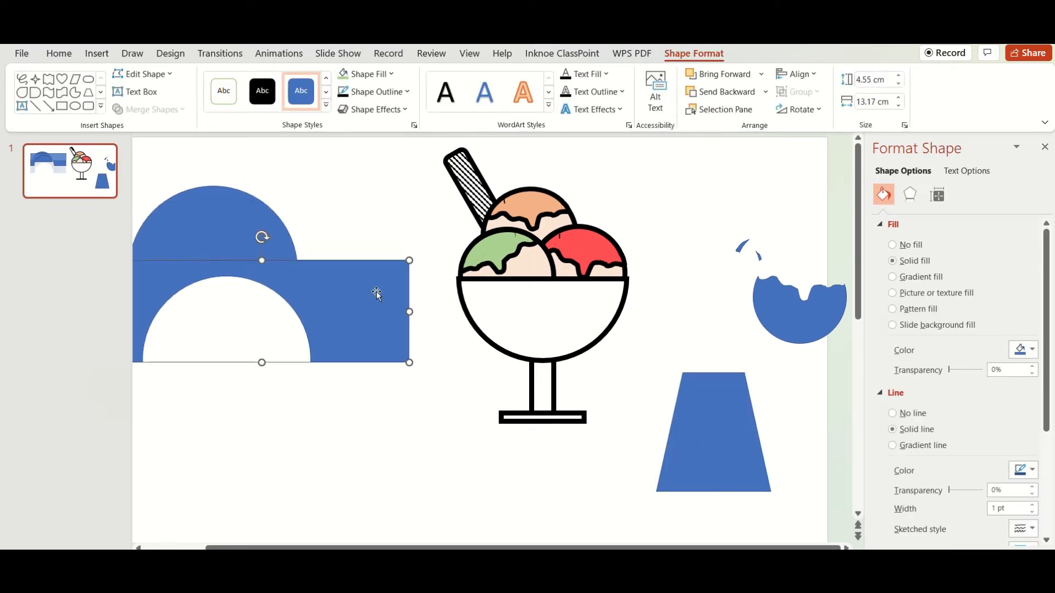
key("ctrl+z")
key("ctrl+z")
key("ctrl+z")
key("ctrl+z")
key("ctrl+z")
key("Delete")
left_click_drag(690, 192, 827, 303)
key("Delete")
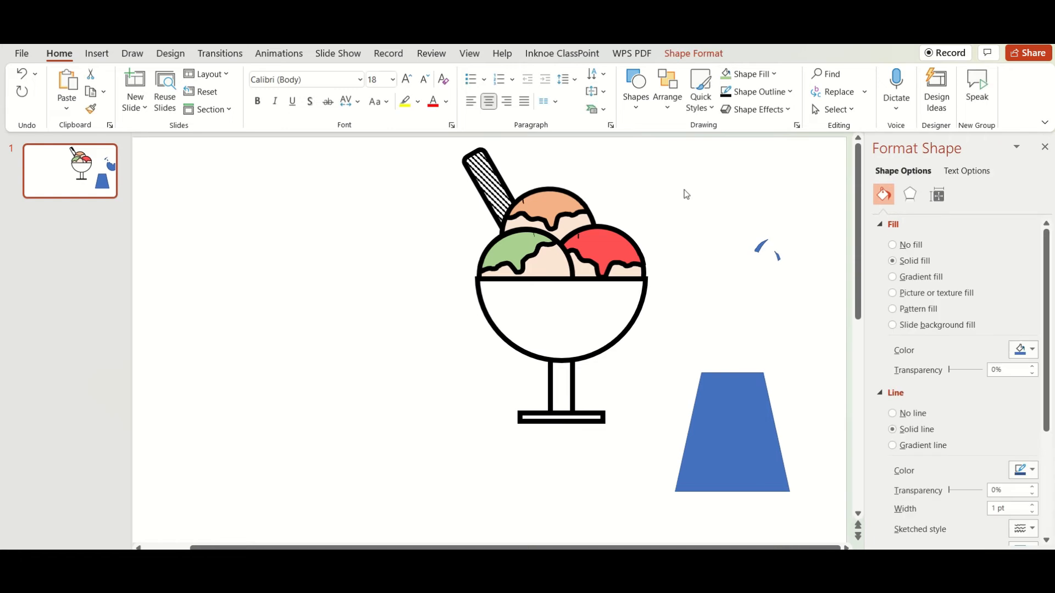
Move the trapezoid to the left of the sundae and insert a rounded rectangle below it
left_click_drag(742, 429, 316, 257)
left_click(96, 53)
left_click(262, 91)
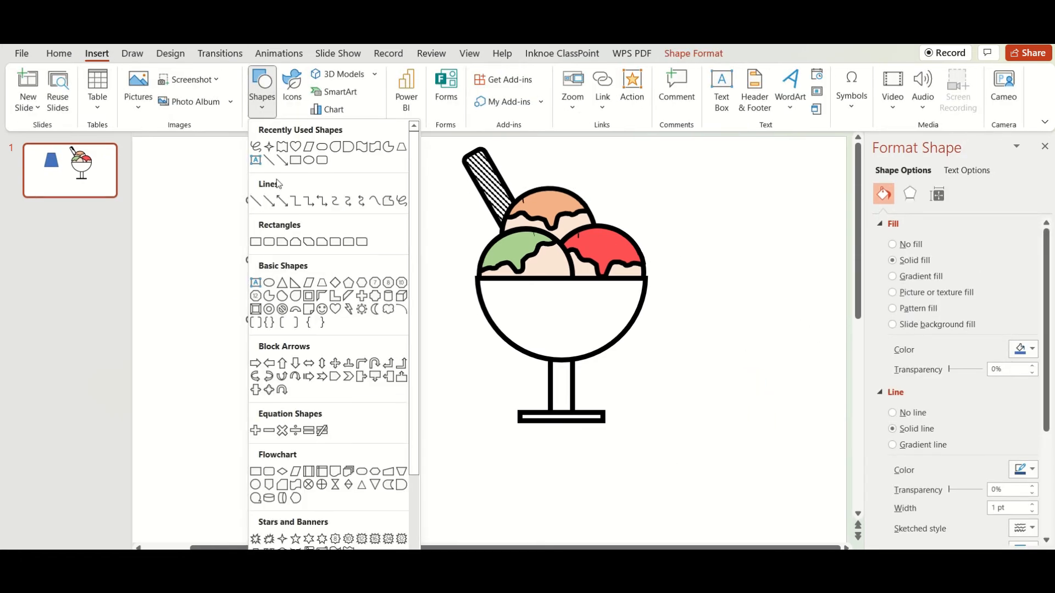
left_click(276, 245)
mouse_move(247, 354)
left_mouse_down()
mouse_move(389, 405)
mouse_move(371, 401)
left_mouse_up()
Fit the rounded rectangle over the trapezoid's wide base, sizing it about 2.07 cm high and 4.95 cm wide
scroll(371, 401, "up", 3)
left_click_drag(544, 348, 546, 193)
left_click_drag(614, 182, 598, 183)
left_click_drag(372, 183, 384, 182)
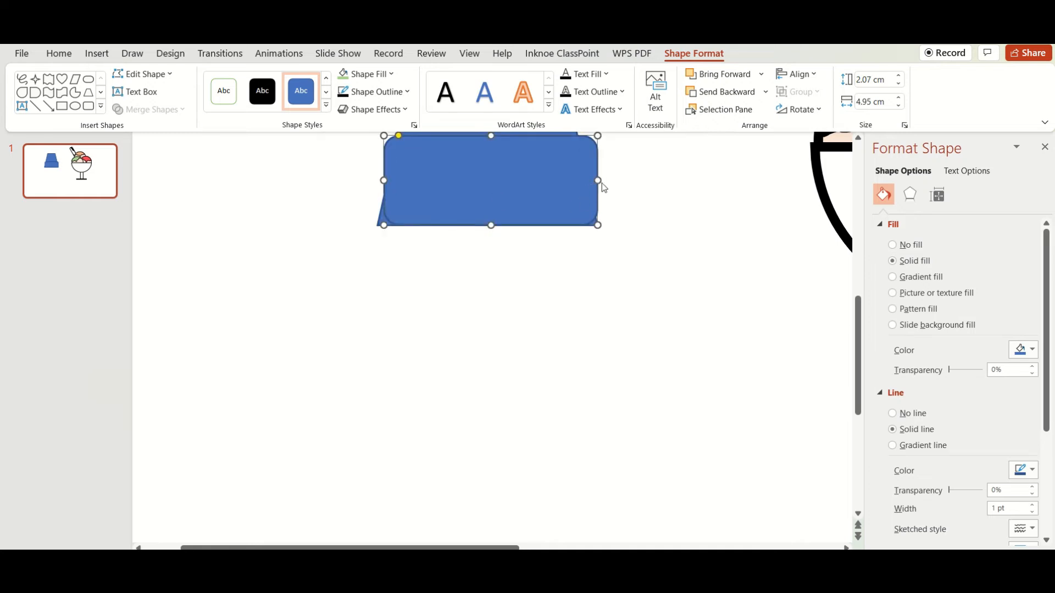
left_click(592, 288)
scroll(591, 287, "up", 3)
left_click_drag(506, 313, 507, 316)
scroll(697, 372, "up", 1)
Intersect the trapezoid with the rounded rectangle and stretch the resulting shape upward to 5.81 cm high
left_click_drag(705, 488, 245, 153)
left_click(682, 56)
left_click(159, 110)
left_click(165, 164)
key("ctrl+z")
left_click(169, 111)
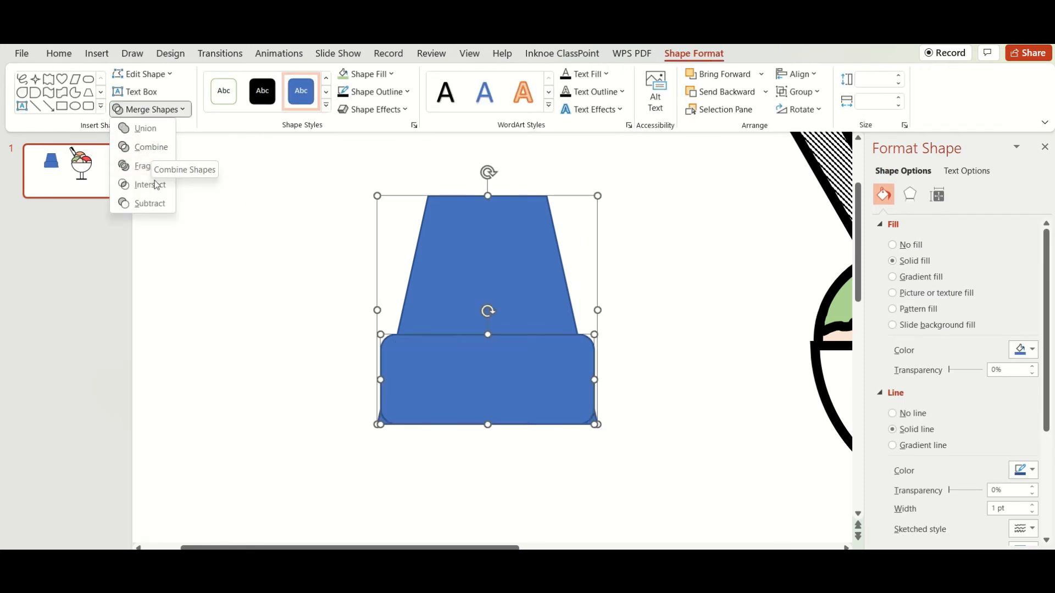
left_click(151, 186)
left_click_drag(488, 332, 497, 173)
Give the intersected shape a white fill and a black 6 pt outline
left_click(59, 54)
left_click(693, 54)
left_click(368, 75)
left_click(345, 112)
left_click(373, 91)
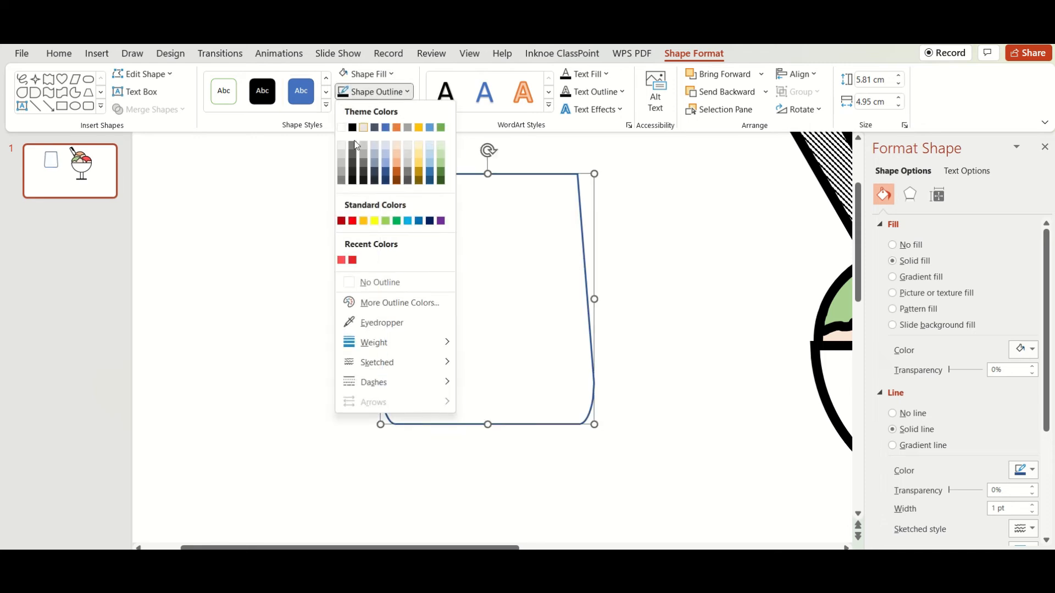
left_click(352, 127)
left_click(374, 91)
mouse_move(396, 342)
left_click(526, 484)
left_click(632, 286)
Rotate the outlined shape upside down so its rounded corners point up and it tilts to the right
scroll(528, 220, "down", 1)
scroll(487, 187, "up", 2)
left_click(487, 220)
left_click_drag(487, 166, 446, 401)
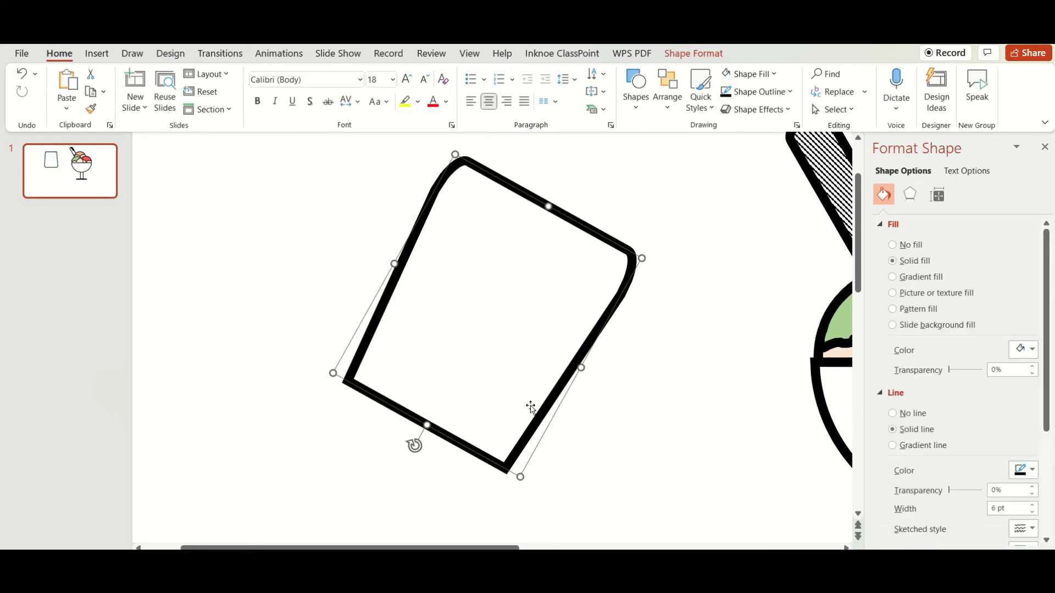
left_click(264, 270)
Insert a thin rectangle and fit it along the lengthwise centre of the tilted shape, about 5.82 cm long
left_click(98, 54)
left_click(263, 89)
left_click(291, 159)
left_click_drag(534, 218, 522, 365)
left_click_drag(528, 196, 574, 210)
left_click_drag(540, 268, 524, 244)
left_click_drag(556, 180, 559, 178)
left_click_drag(476, 331, 429, 424)
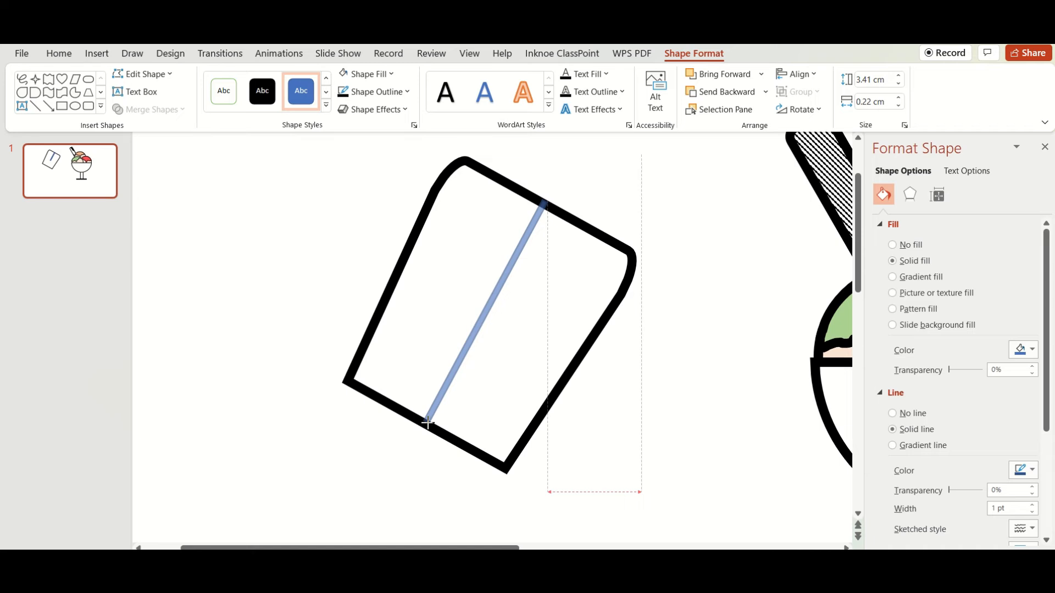
Make the thin bar solid black with no outline and widen it to 0.23 cm
left_click(374, 92)
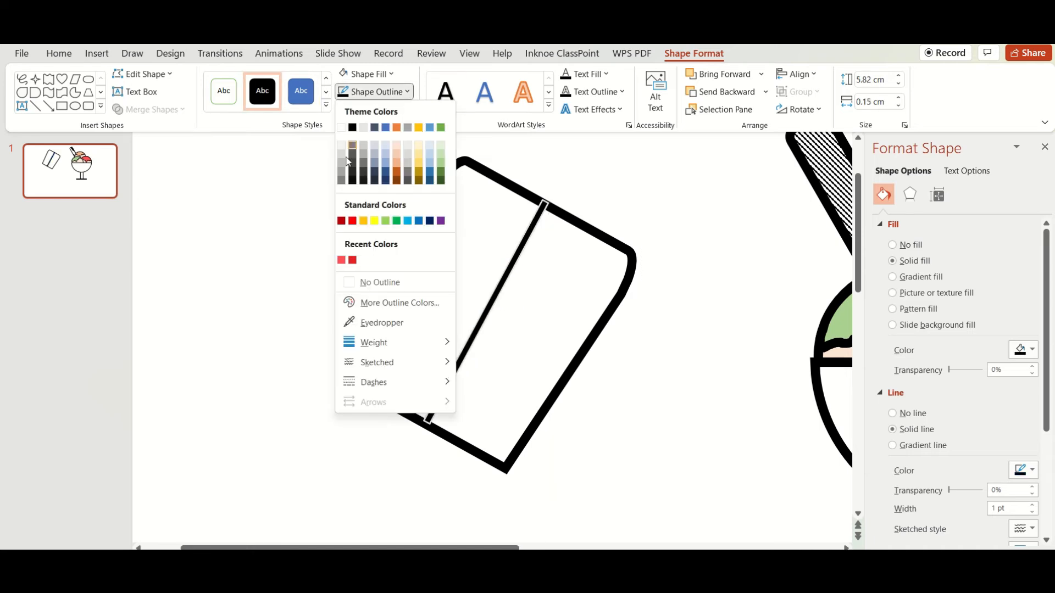
left_click(379, 282)
left_click_drag(480, 311, 478, 308)
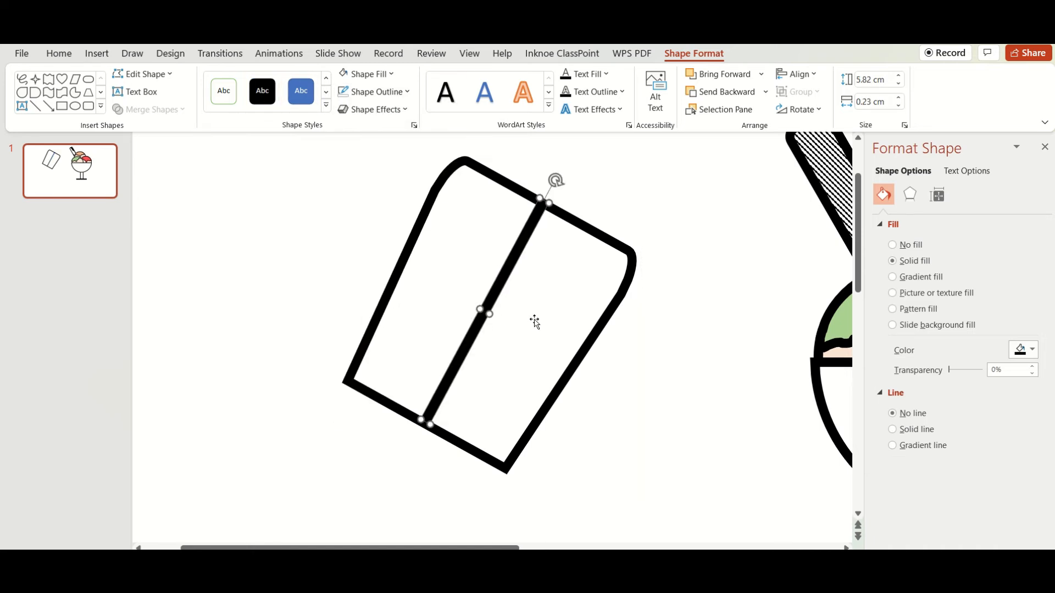
left_click(637, 350)
Duplicate the black bar, turn the copy crosswise, and fit it between the tilted shape's two sides
left_click(524, 298)
key("ctrl+c")
key("ctrl+v")
left_click_drag(577, 197, 437, 294)
left_click_drag(525, 341, 536, 317)
left_click_drag(622, 374, 587, 344)
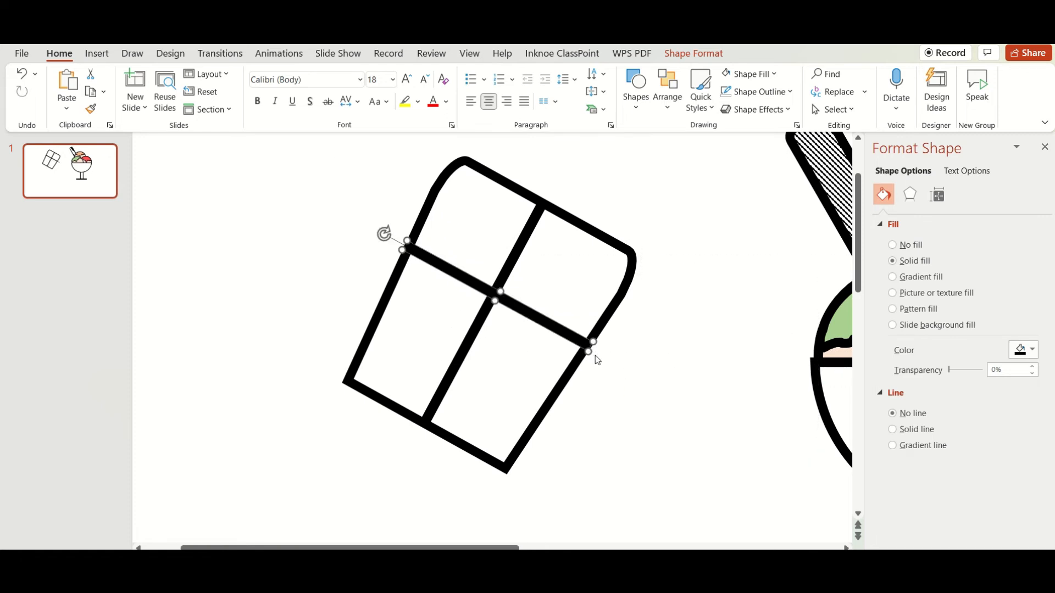
Duplicate the crossbar and fit the copy across the tilted shape near its lower end
key("ctrl+c")
key("ctrl+v")
left_click_drag(502, 388, 501, 426)
left_click_drag(546, 456, 523, 447)
left_click(412, 158)
Fill the tilted shape with dark gold brown and group it with its bars as a chocolate piece
double_click(462, 206)
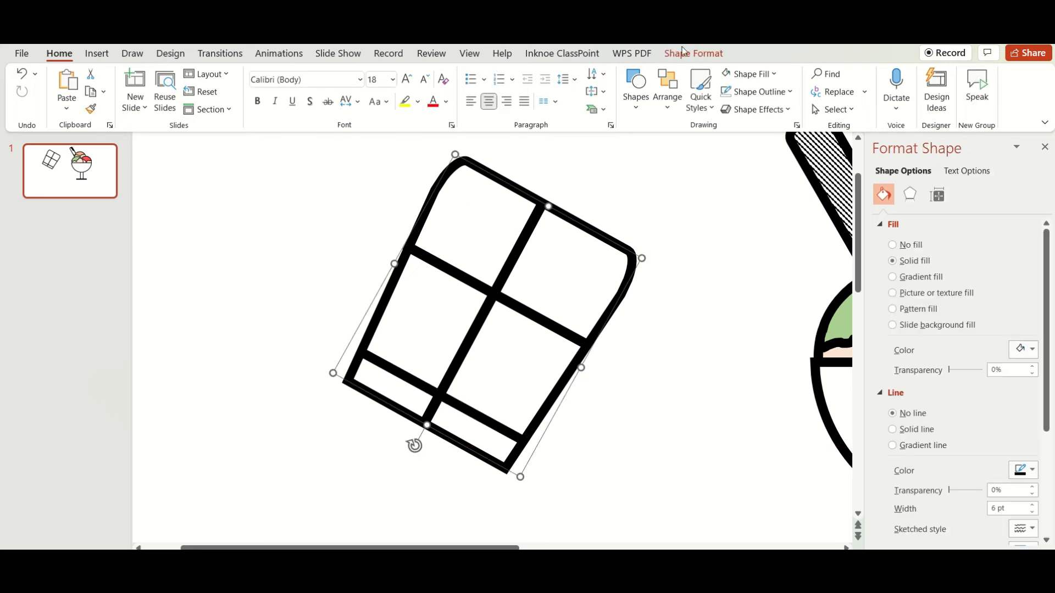
left_click(369, 74)
left_click(419, 163)
left_click_drag(278, 156, 684, 498)
key("ctrl+g")
Shrink the chocolate piece and place it behind the upper-right side of the scoops
scroll(792, 482, "down", 3)
left_click_drag(373, 228, 739, 208)
left_click_drag(786, 308, 704, 228)
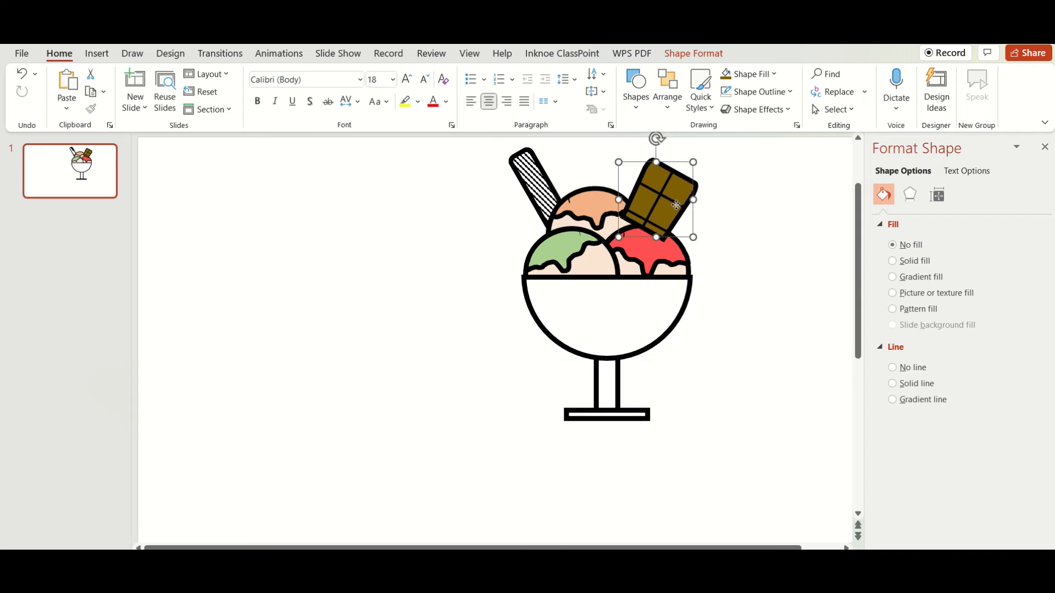
left_click(748, 356)
scroll(495, 330, "down", 2)
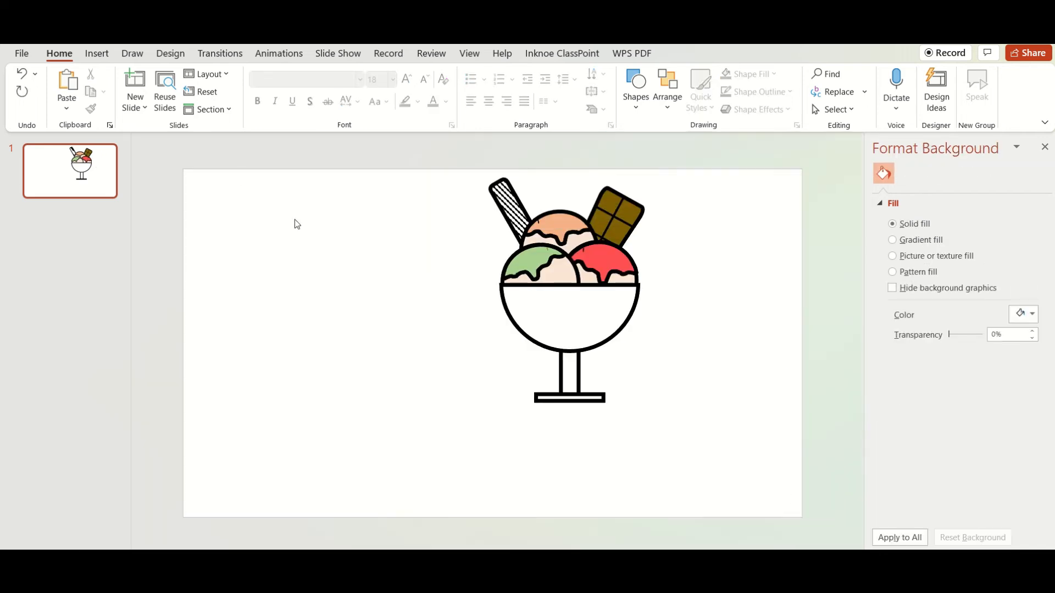
Draw three circles left of the sundae: one 3.65 cm across, a larger one, and a smaller one of 2.61 cm
left_click(97, 54)
left_click(262, 91)
left_click(309, 159)
left_click_drag(269, 255, 326, 314)
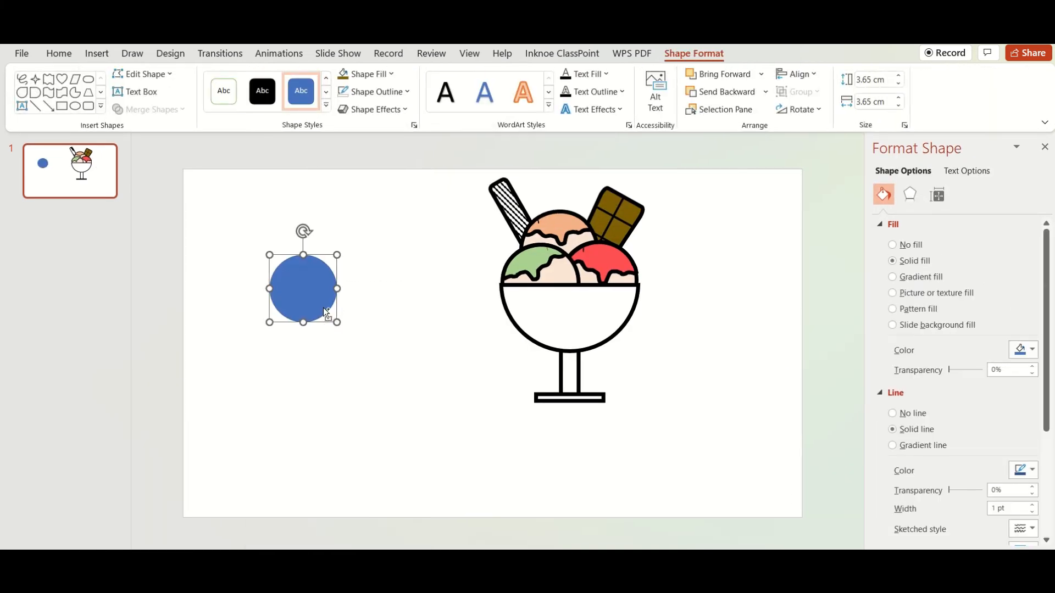
left_click_drag(459, 369, 443, 361)
left_click_drag(302, 292, 378, 389)
left_click(424, 329)
left_click_drag(450, 361, 477, 394)
left_click_drag(408, 393, 422, 423)
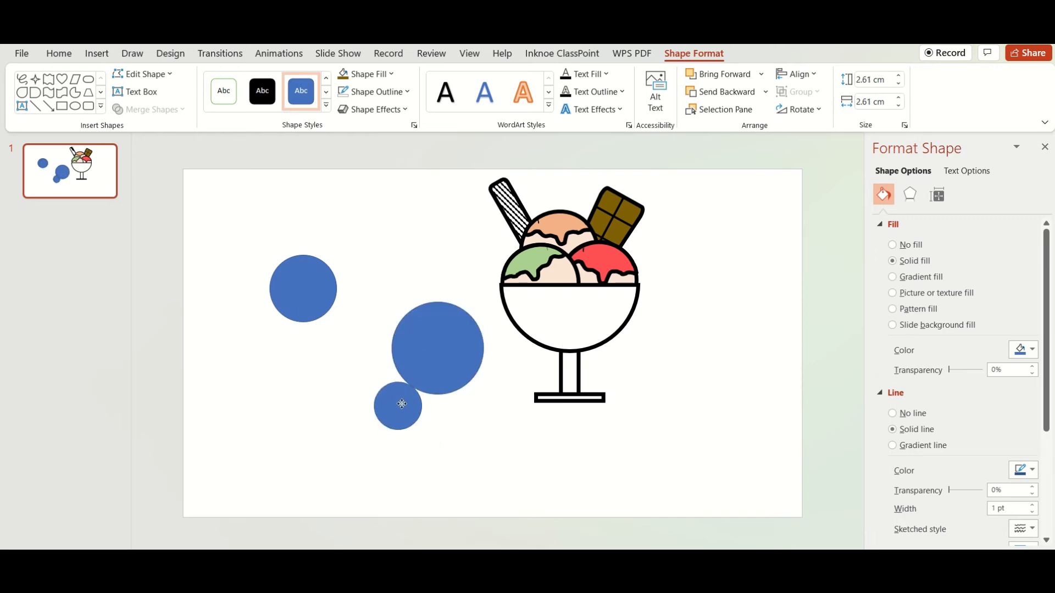
Group the largest and smallest circles and apply the white shape style with a green outline
left_click(425, 354, "shift")
right_click(434, 356)
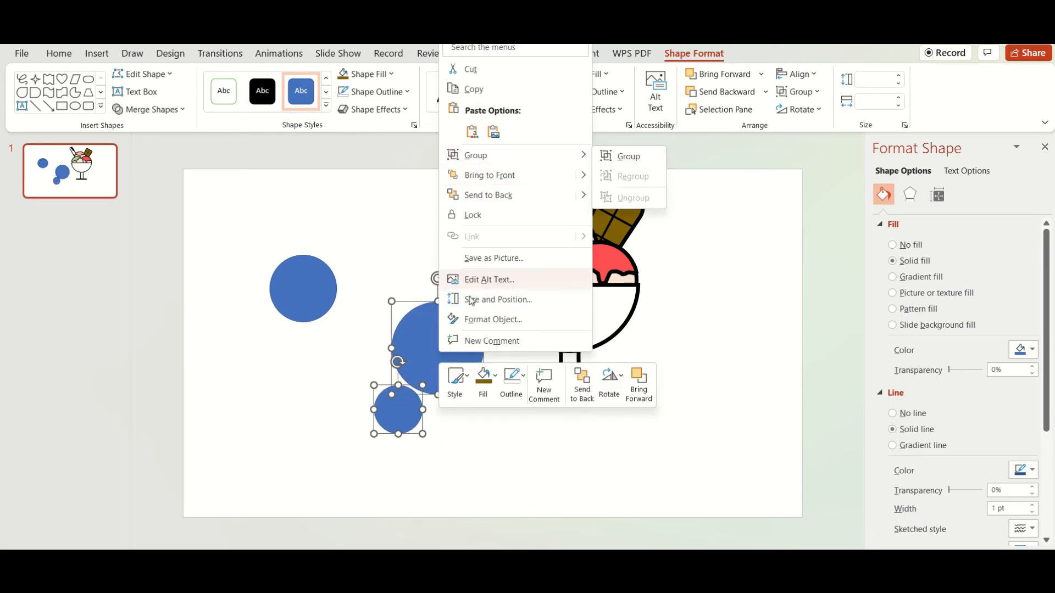
left_click(621, 156)
left_click(224, 91)
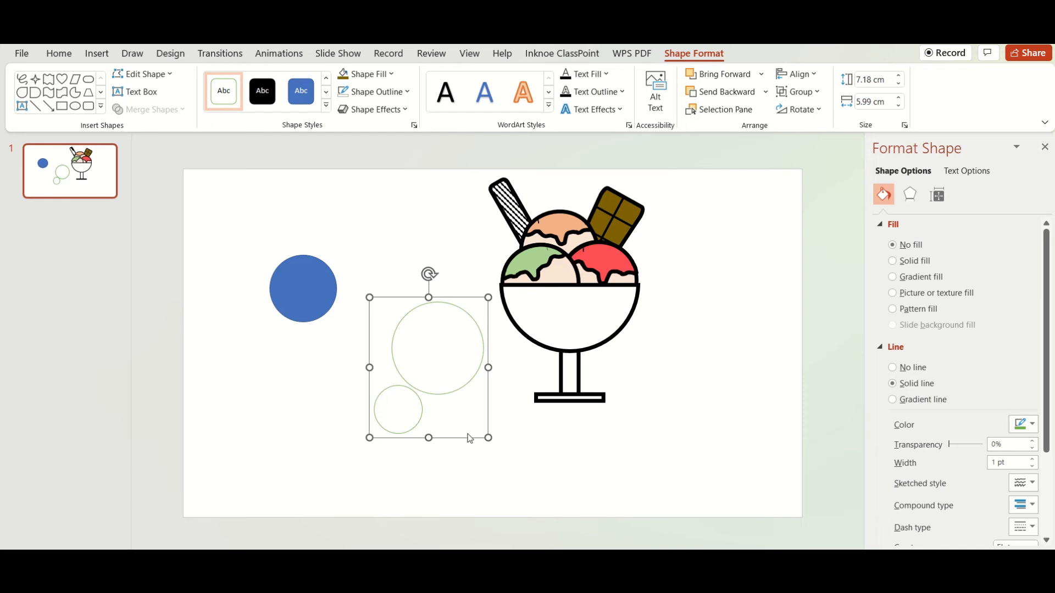
Group the white highlights with a black circle as an eye and place two copies on the bowl
left_click_drag(419, 339, 313, 287)
left_click(262, 91)
left_click_drag(242, 233, 422, 370)
key("ctrl+g")
left_click_drag(342, 326, 330, 307)
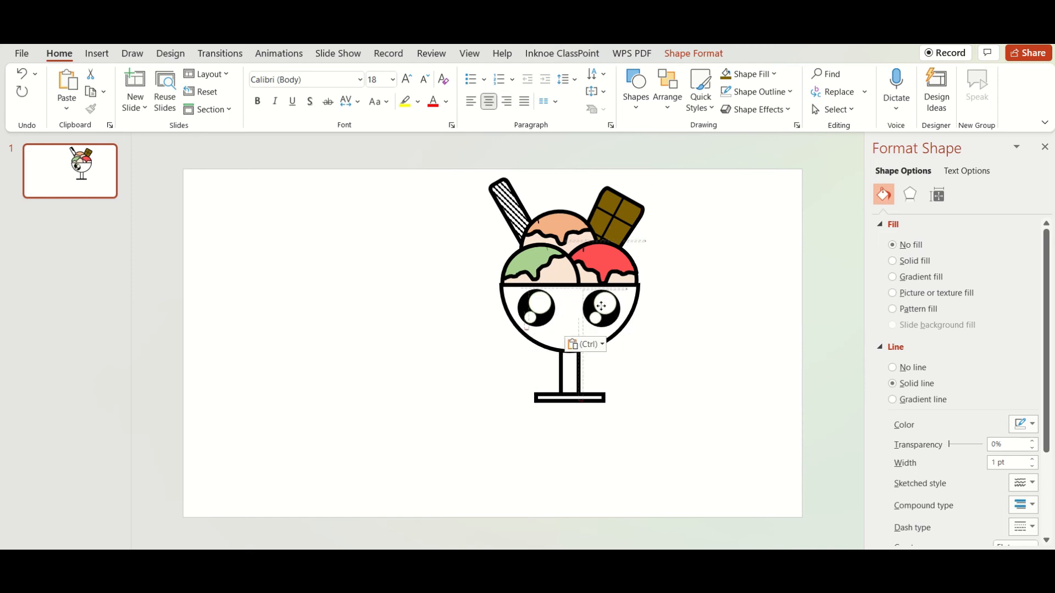
Insert a wide oval left of the sundae and duplicate it with a slight offset
left_click(100, 58)
left_click(264, 104)
left_click(320, 147)
left_click(266, 106)
left_click(268, 283)
mouse_move(247, 277)
left_mouse_down()
mouse_move(419, 358)
mouse_move(400, 358)
left_mouse_up()
left_click_drag(345, 314, 348, 308, "ctrl")
Fragment the two overlapping ovals and turn one separated crescent into a black smile beside the glass
left_click_drag(435, 385, 233, 248)
left_click(694, 54)
left_click(144, 110)
left_click(148, 160)
left_click(294, 245)
left_click_drag(382, 326, 388, 242)
left_click_drag(374, 345, 382, 401)
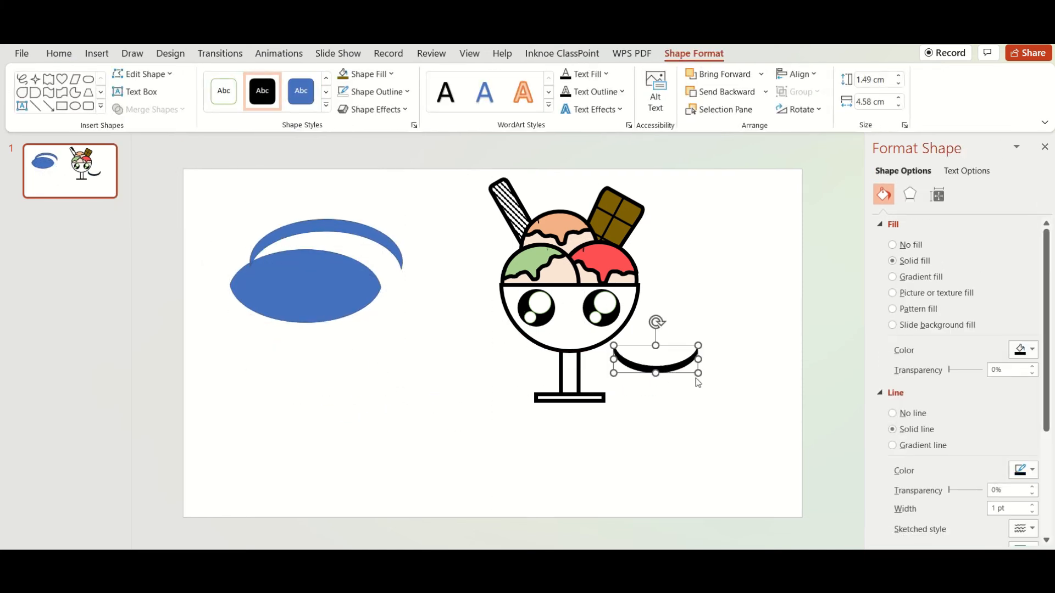
Shrink the smile to about 0.66 by 2.02 cm and centre it below the eyes
scroll(633, 352, "up", 3, "ctrl")
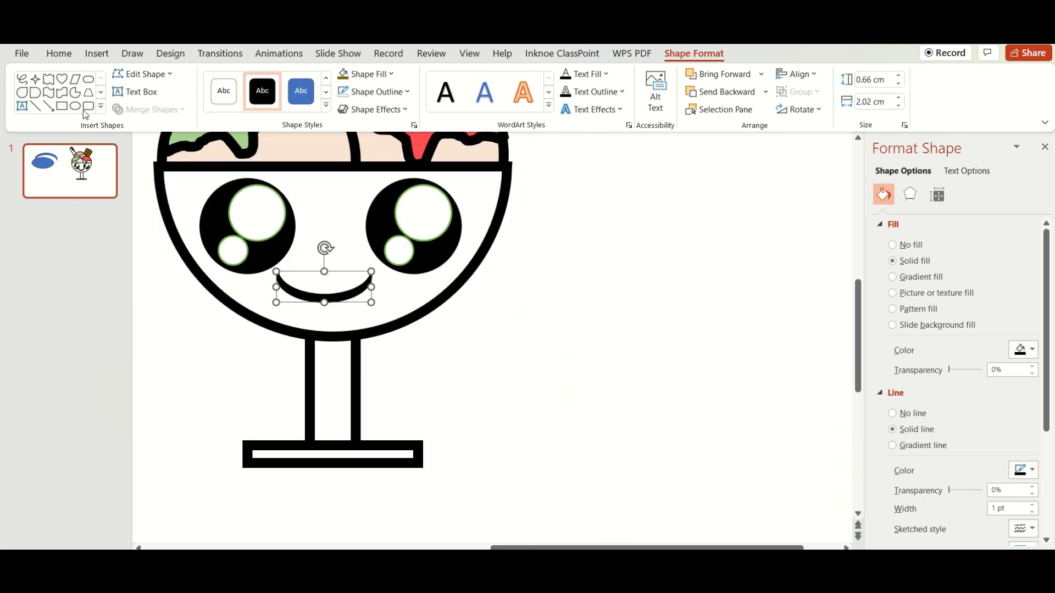
left_click_drag(497, 325, 598, 392)
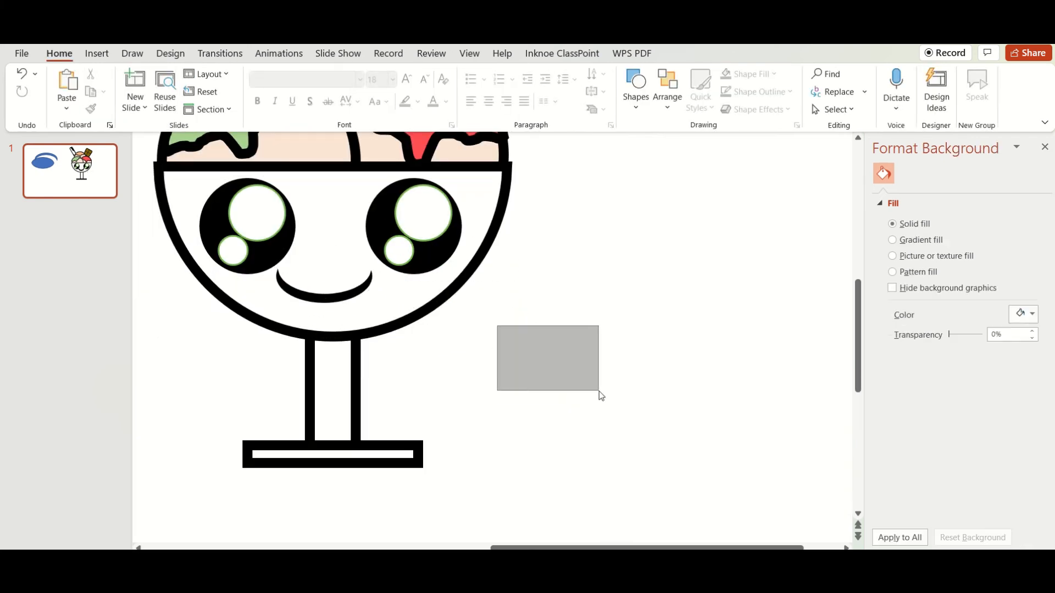
left_click(1042, 559)
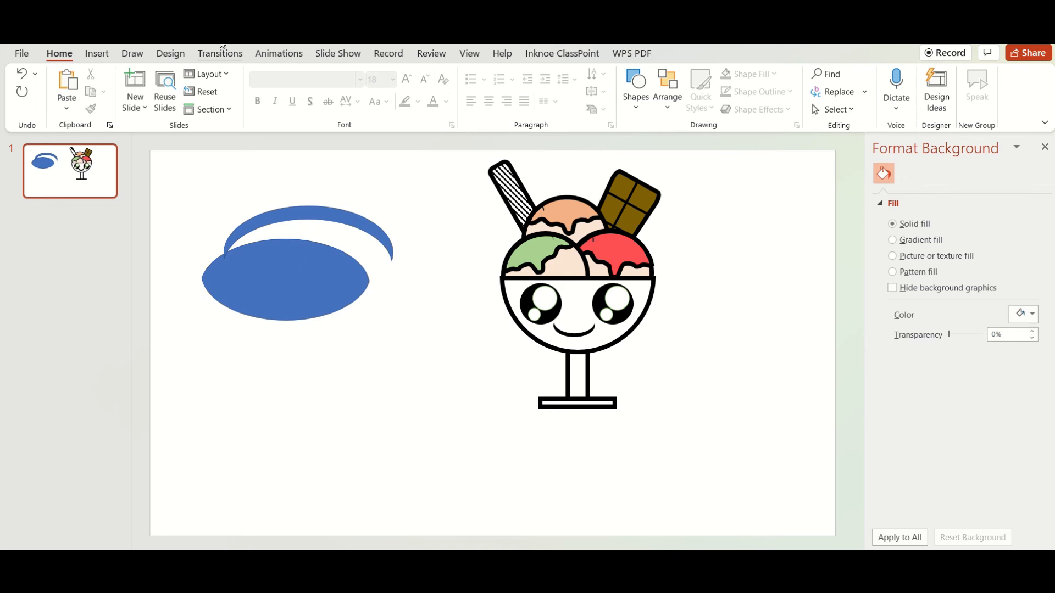
Insert a rounded shape about 2.33 cm high and 3.8 cm wide and tilt it diagonally over the smile
left_click(97, 54)
left_click(263, 88)
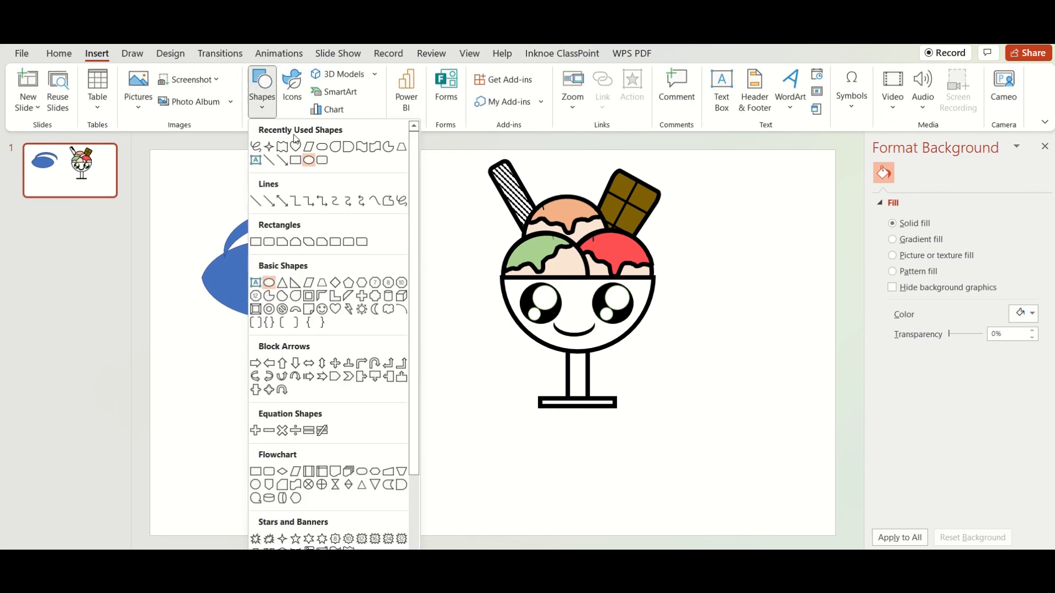
left_click(268, 282)
left_click_drag(413, 336, 488, 406)
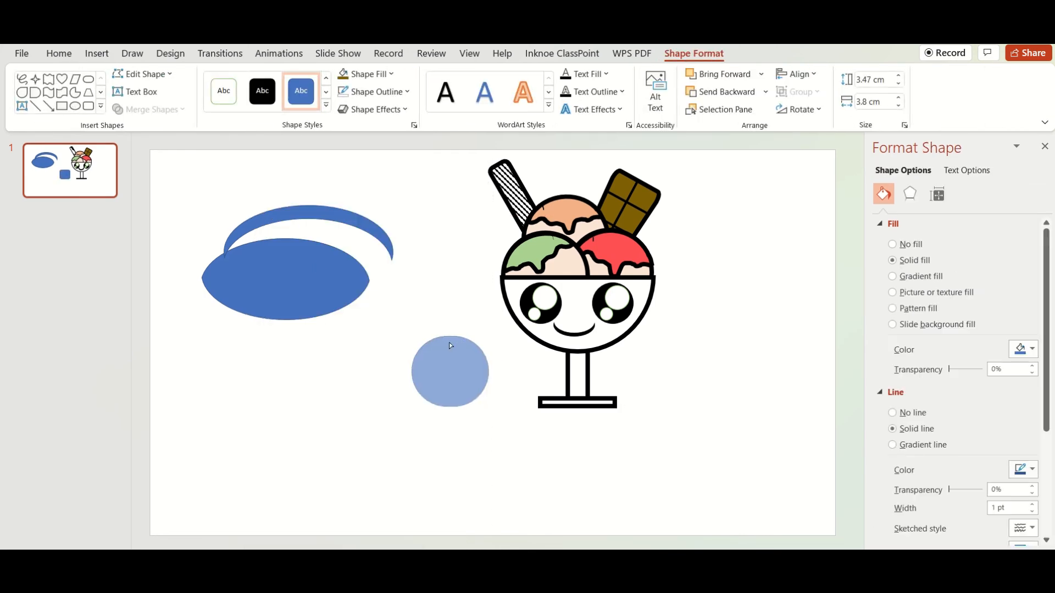
left_click_drag(450, 336, 586, 330)
left_click_drag(587, 290, 619, 301)
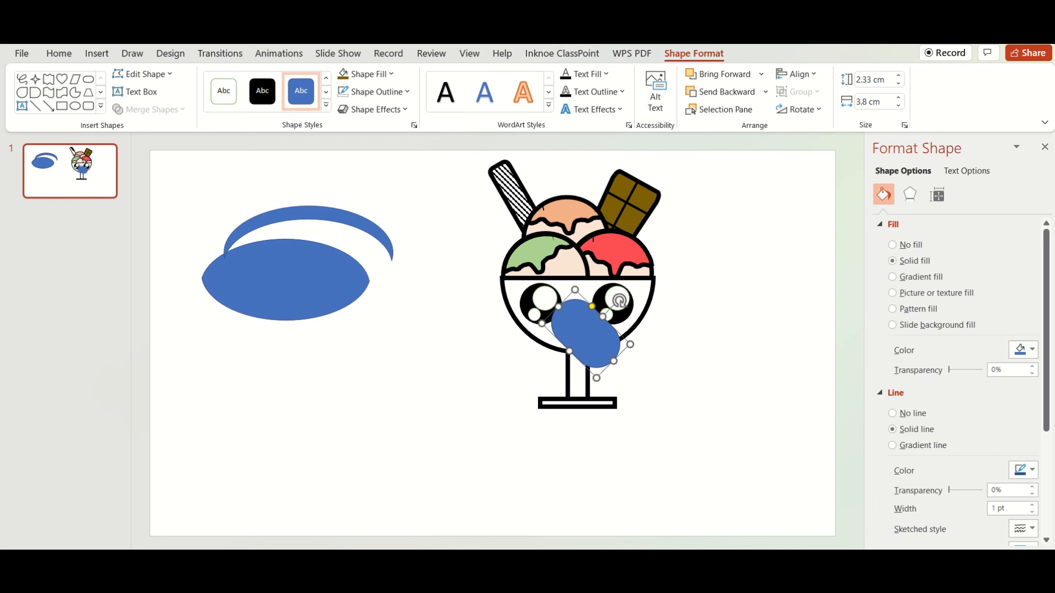
Give the tilted rounded shape a white fill and a black 6 pt outline
scroll(619, 301, "up", 3)
left_click(365, 73)
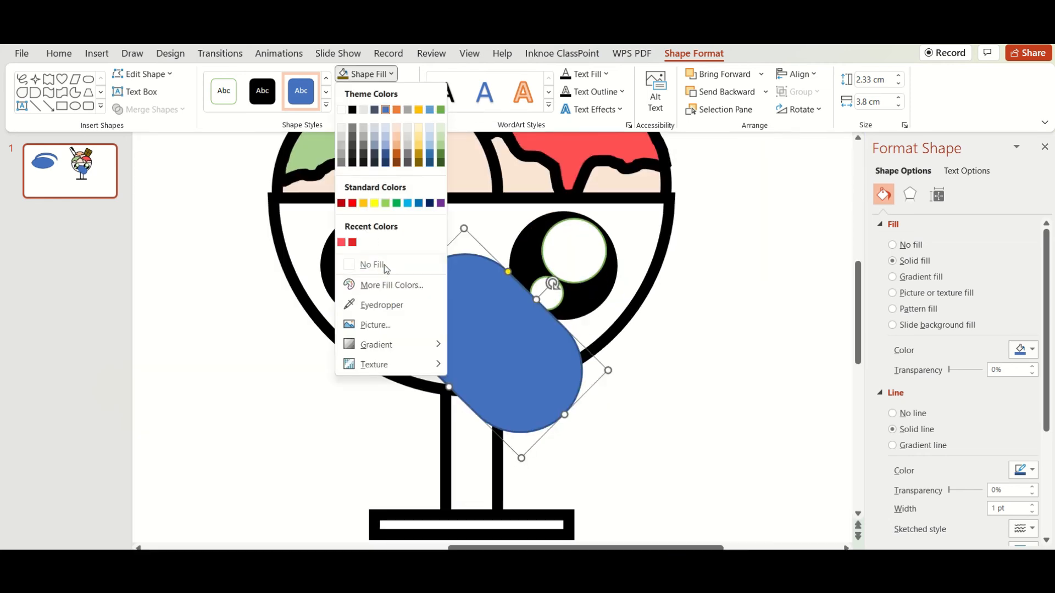
left_click(341, 109)
left_click(374, 91)
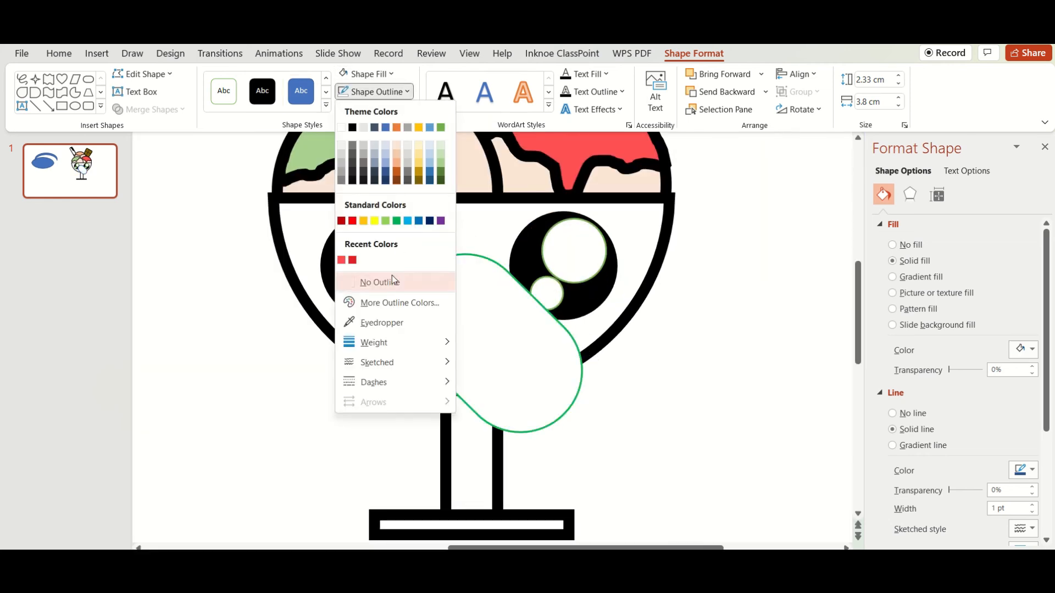
left_click(353, 129)
left_click(376, 91)
mouse_move(404, 342)
left_click(532, 485)
Shrink the rounded shape into a tongue at the smile's right end and fragment both shapes beside the glass
left_click_drag(521, 456, 443, 265)
left_click_drag(467, 276, 467, 339)
left_click_drag(506, 359, 680, 379)
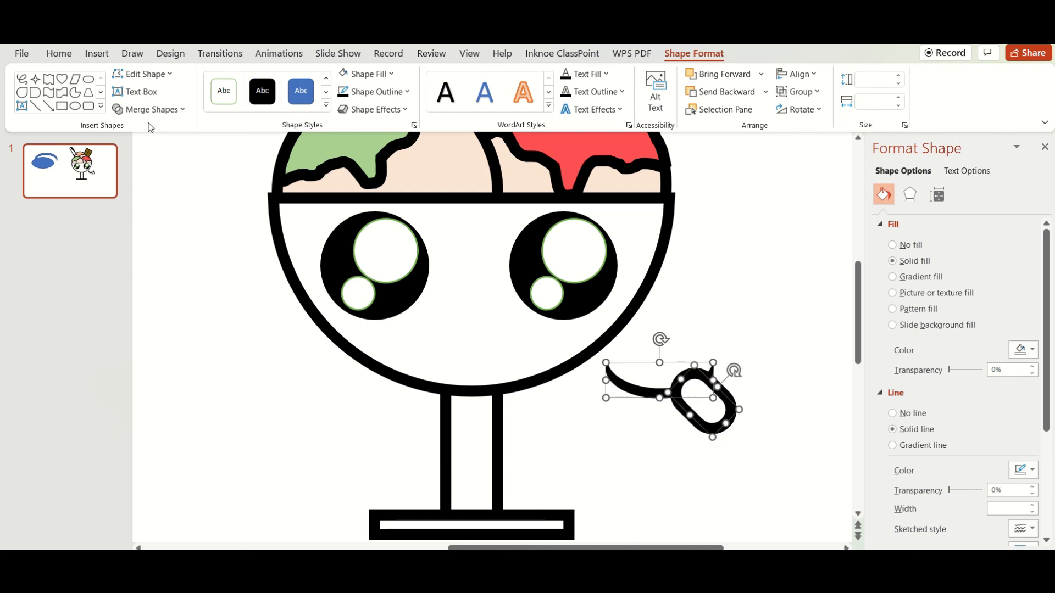
left_click(148, 109)
left_click(146, 165)
Pull the surplus fragment off the tongue and move the smile with its tongue back under the eyes
left_click_drag(706, 379, 734, 288)
left_click(706, 400)
left_click_drag(770, 439, 603, 357)
left_click_drag(706, 408, 515, 360)
left_click(563, 410)
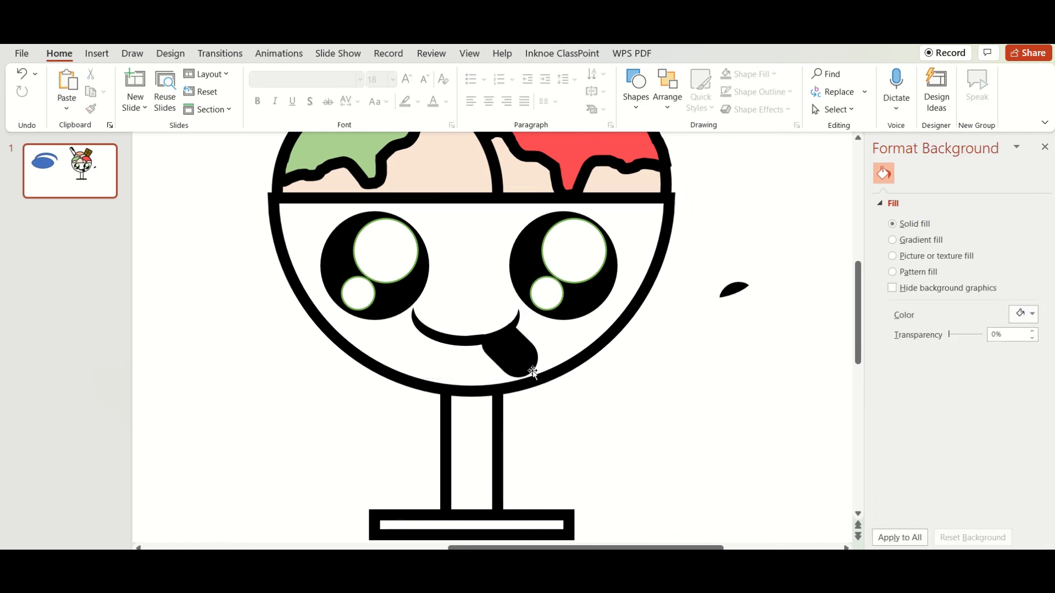
Thin the tongue's outline to 4.5 pt
left_click(519, 359)
left_click(675, 55)
left_click(363, 92)
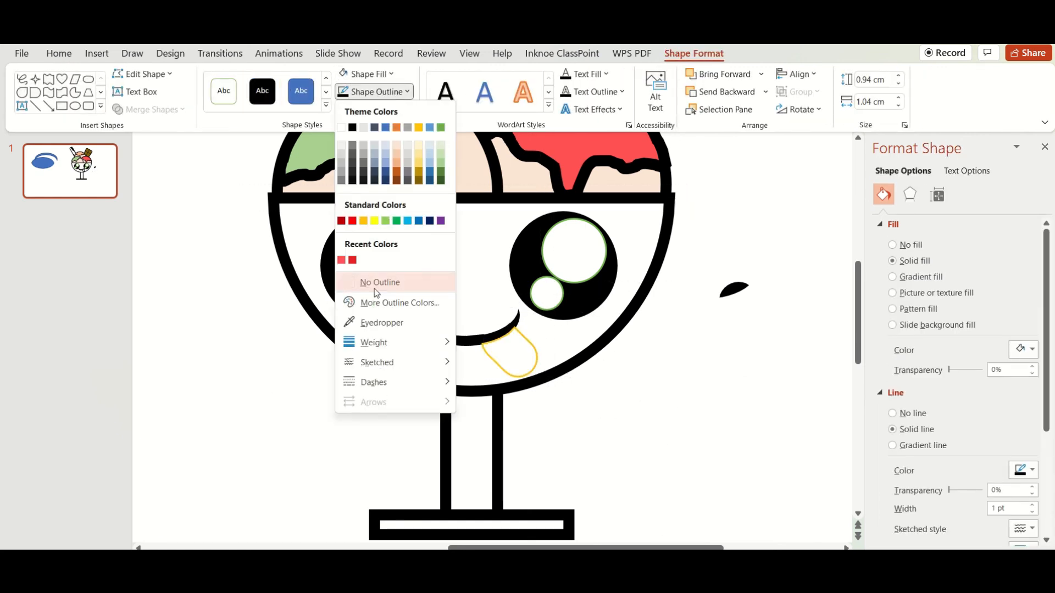
mouse_move(372, 341)
left_click(537, 469)
left_click(548, 393)
Shrink the smile and tongue together, making the tongue about 0.65 cm high and 0.72 cm wide, and recentre the smile between the eyes
left_click(523, 375)
left_click(473, 342, "shift")
left_click_drag(536, 377, 521, 362)
left_click_drag(448, 334, 469, 336)
Fit the tongue against the underside of the smile's right end and delete the leftover black fragment beside the glass
left_click(537, 371)
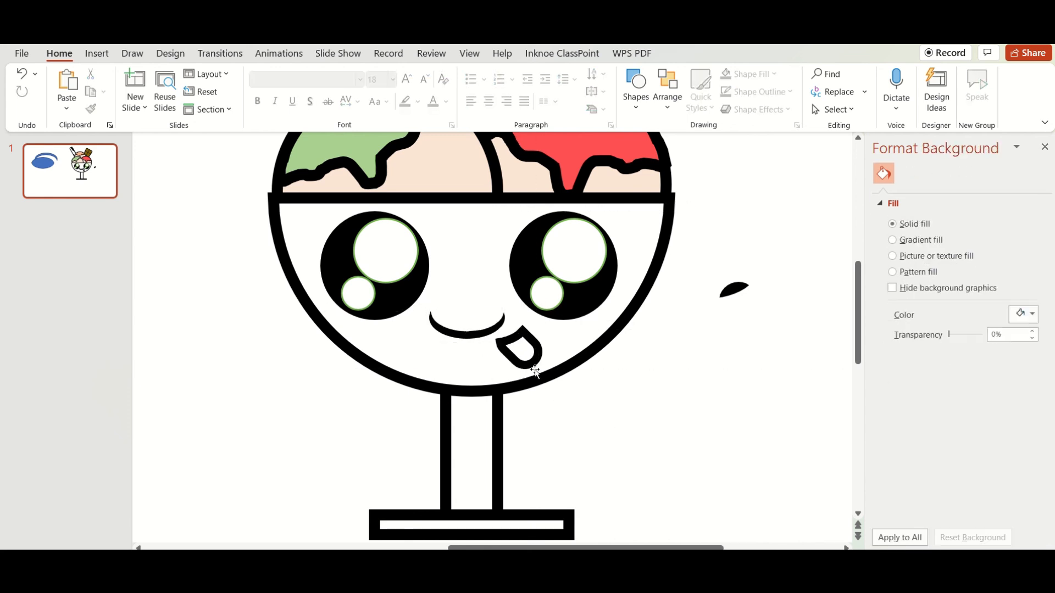
left_click_drag(532, 361, 509, 354)
left_click(734, 289)
key("Delete")
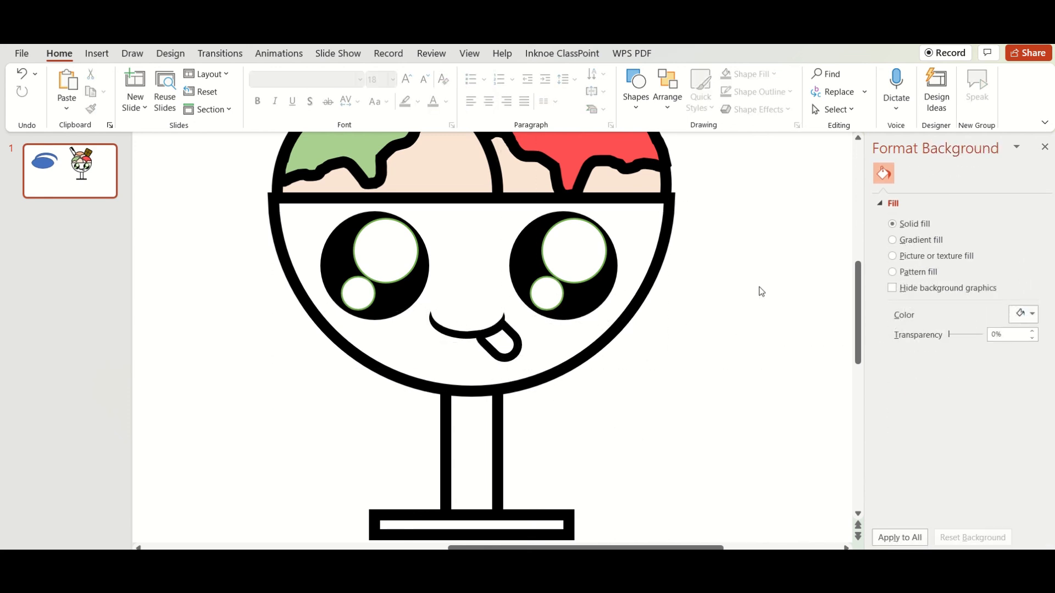
Fill the tongue with a light orange theme colour
double_click(511, 349)
left_click(366, 74)
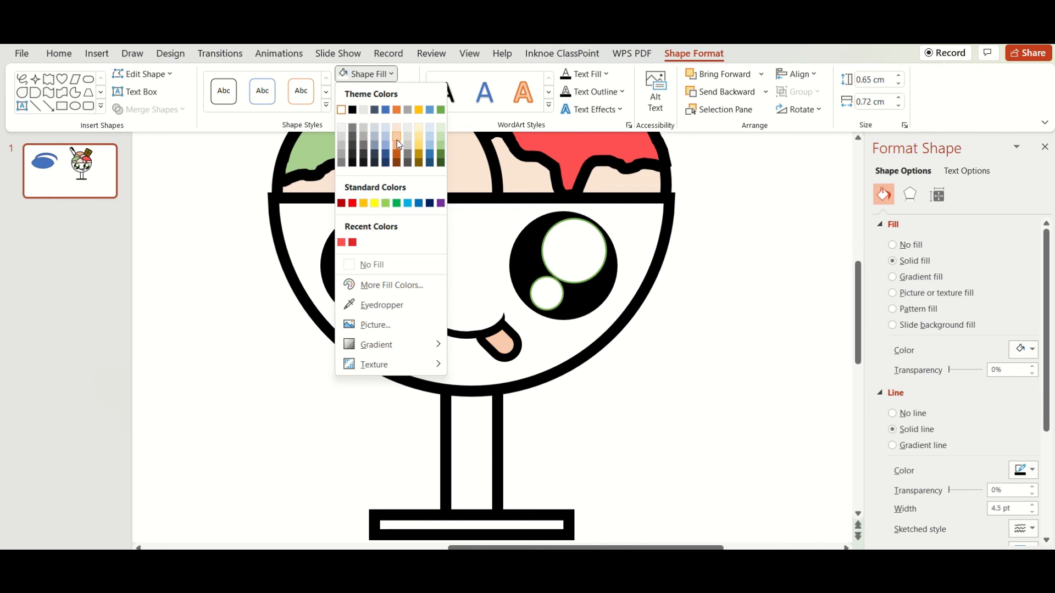
left_click(397, 140)
Select the blue ellipse and the blue crescent left over beside the sundae
scroll(744, 499, "down", 10)
left_click(744, 498)
left_click_drag(270, 213, 450, 383)
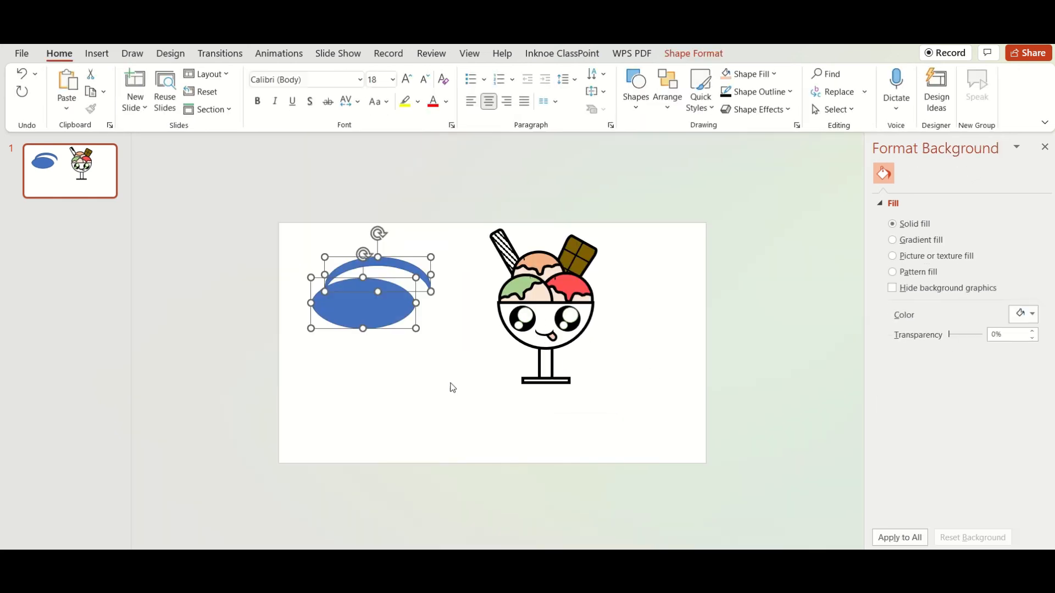